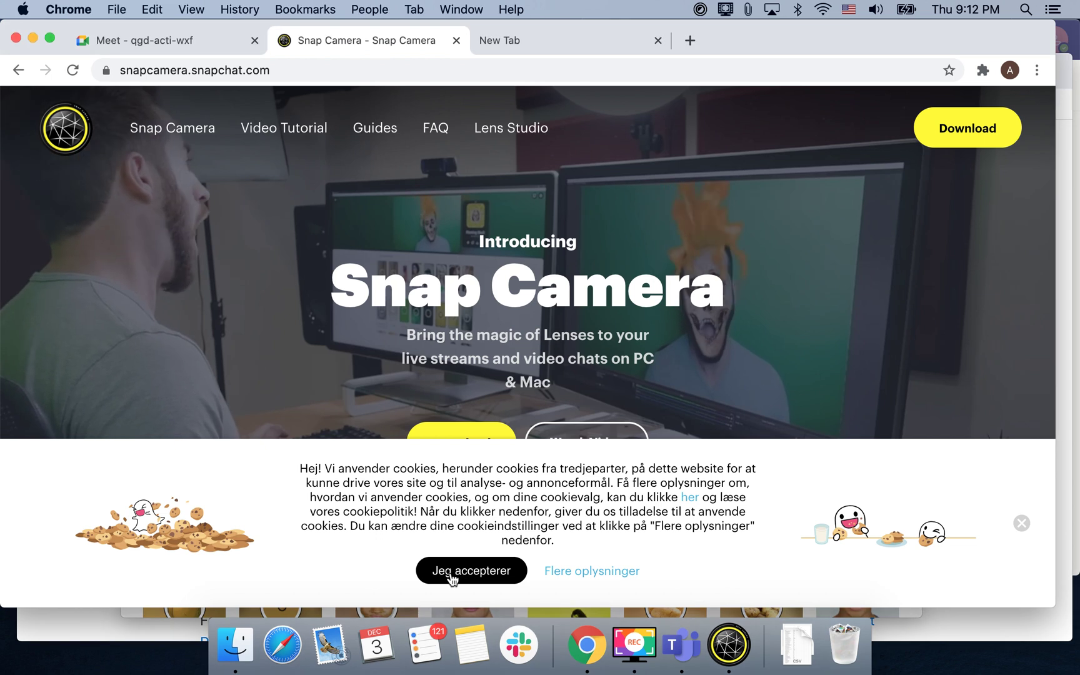
# Accept the Snap Camera site's cookie notice and browse the homepage sections
pyautogui.click(451, 577)
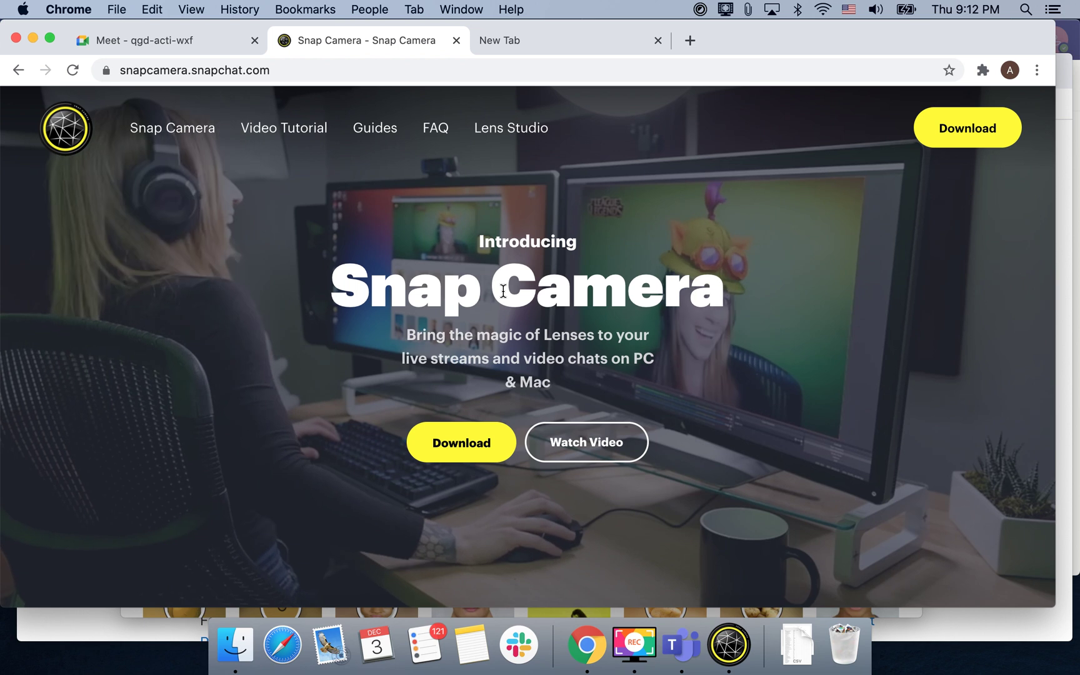
pyautogui.scroll(-2, 503, 289)
pyautogui.scroll(-5, 503, 290)
pyautogui.scroll(-4, 503, 290)
pyautogui.scroll(-1, 502, 290)
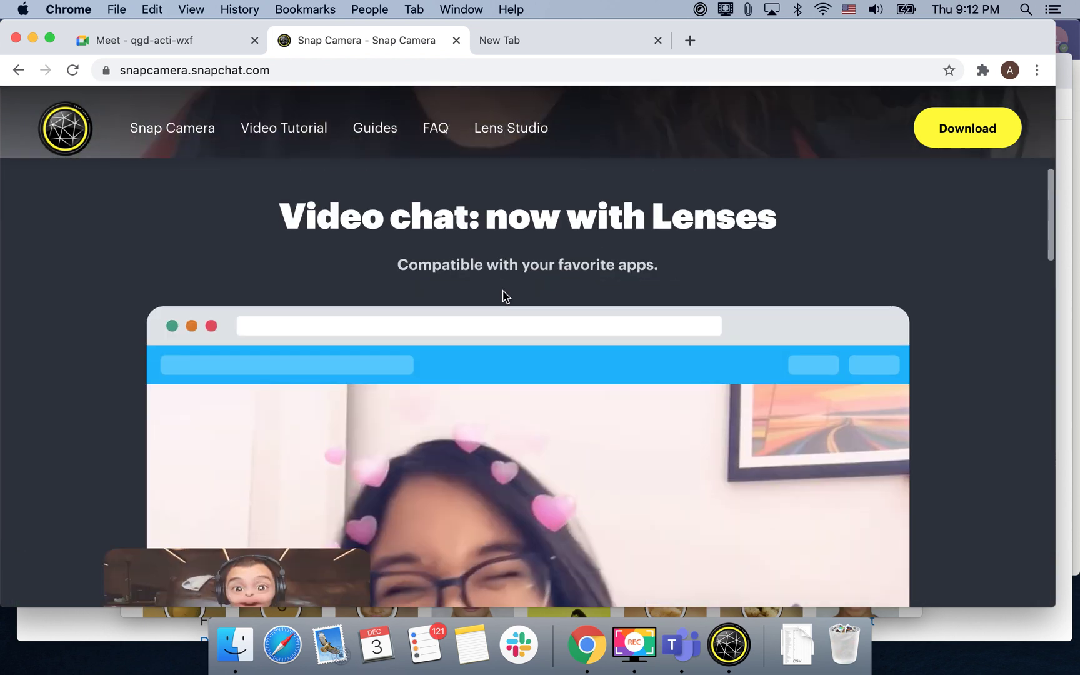
pyautogui.scroll(-5, 503, 295)
pyautogui.scroll(-3, 503, 295)
pyautogui.scroll(-5, 503, 295)
pyautogui.scroll(4, 503, 295)
pyautogui.scroll(5, 503, 295)
pyautogui.scroll(3, 503, 295)
pyautogui.scroll(3, 503, 295)
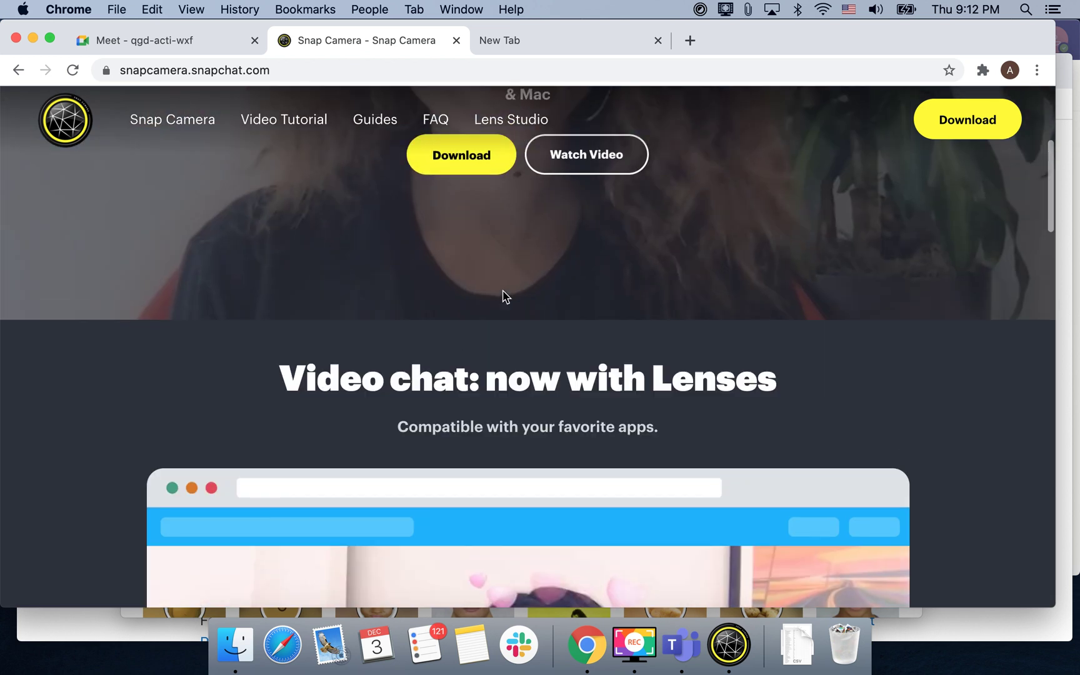
pyautogui.scroll(-5, 503, 295)
pyautogui.scroll(-5, 503, 290)
pyautogui.scroll(-4, 503, 290)
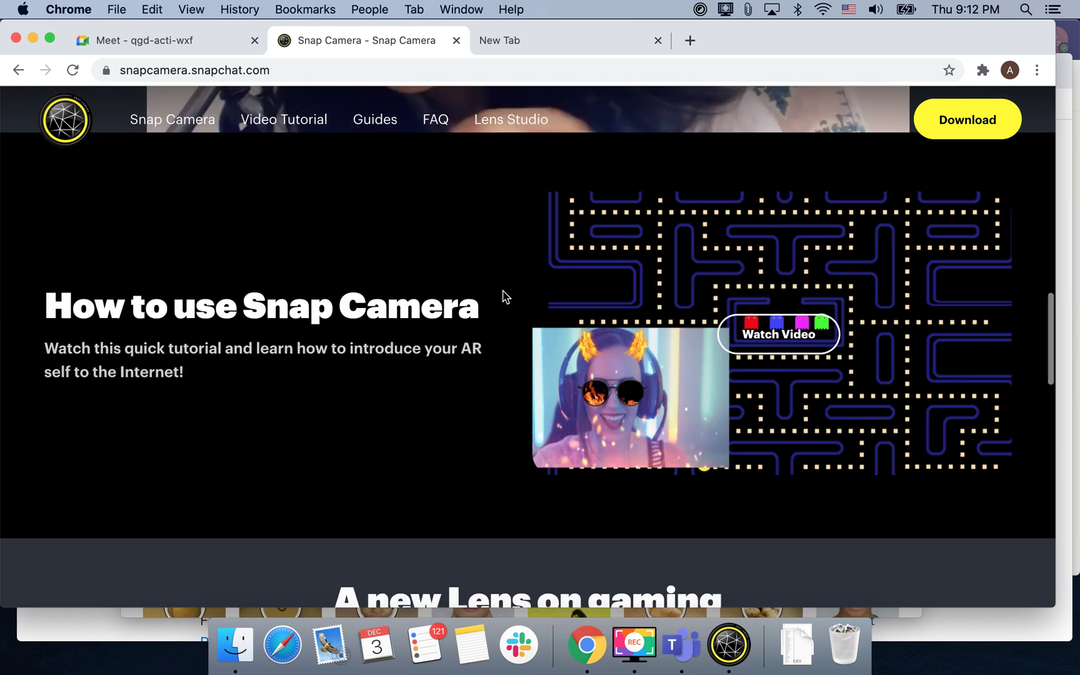
pyautogui.scroll(-4, 503, 290)
pyautogui.scroll(-4, 503, 290)
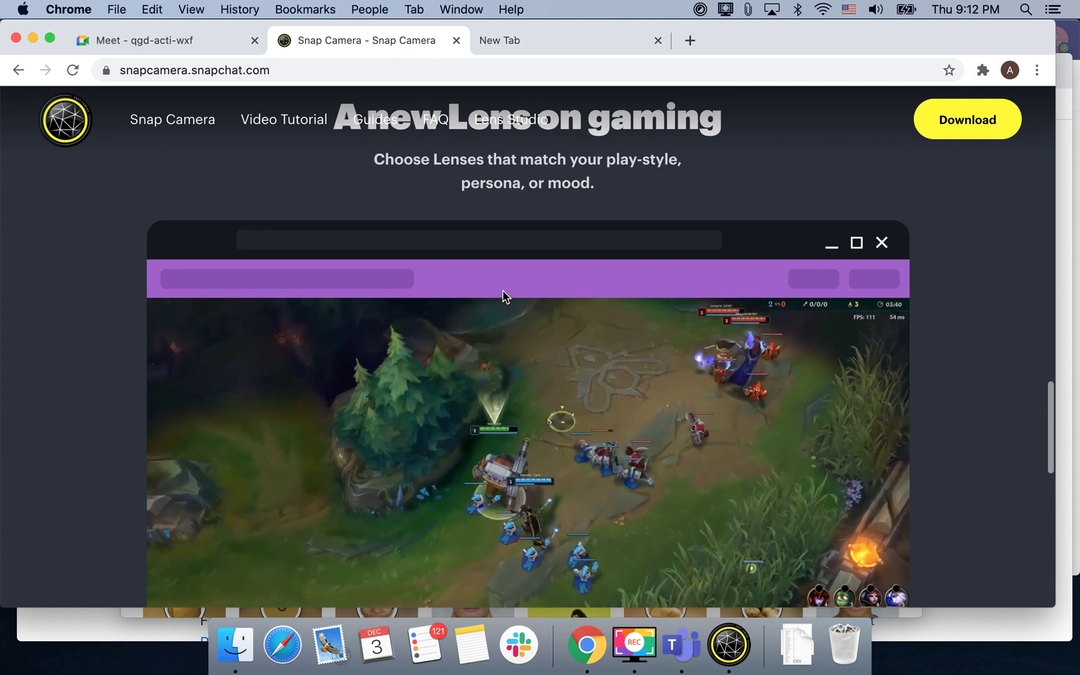
pyautogui.scroll(-4, 503, 290)
pyautogui.scroll(-5, 503, 295)
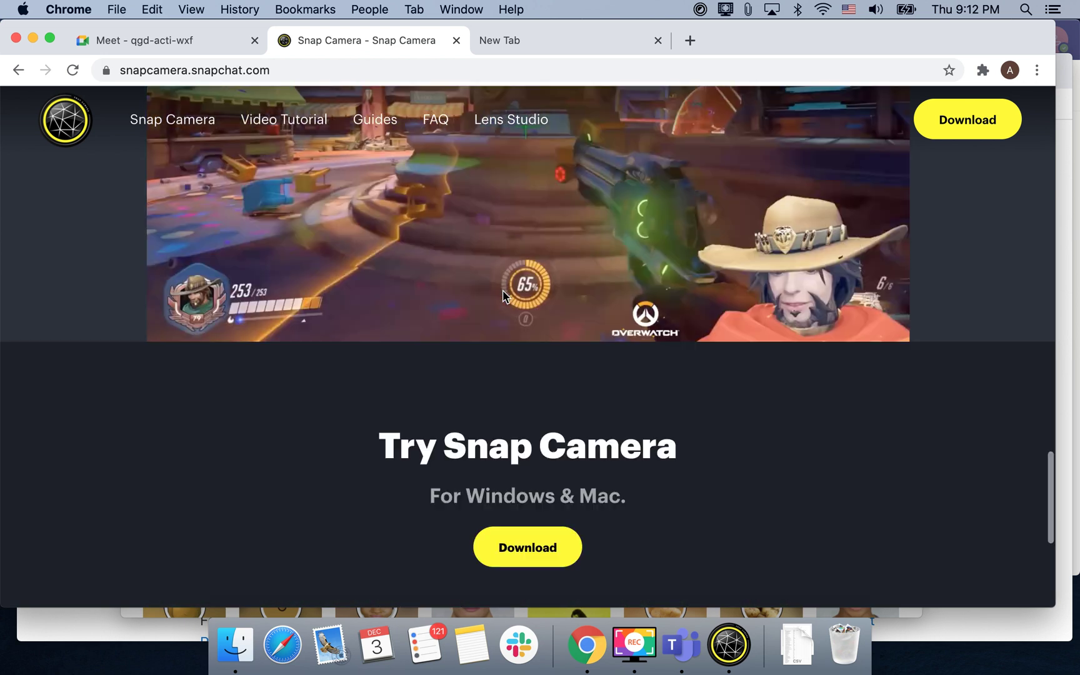
pyautogui.scroll(-3, 503, 295)
pyautogui.scroll(-3, 503, 295)
pyautogui.scroll(5, 503, 295)
pyautogui.scroll(5, 503, 295)
pyautogui.scroll(3, 503, 295)
pyautogui.scroll(5, 503, 290)
pyautogui.scroll(4, 502, 290)
pyautogui.scroll(4, 503, 289)
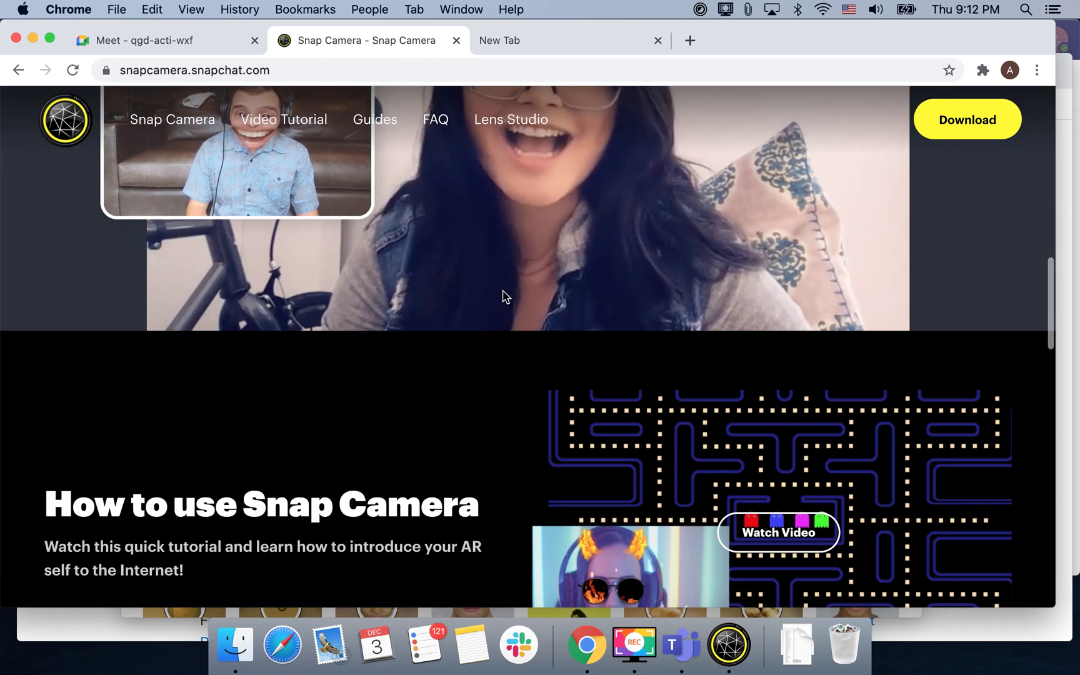
pyautogui.scroll(5, 503, 290)
pyautogui.scroll(5, 503, 294)
pyautogui.scroll(4, 503, 295)
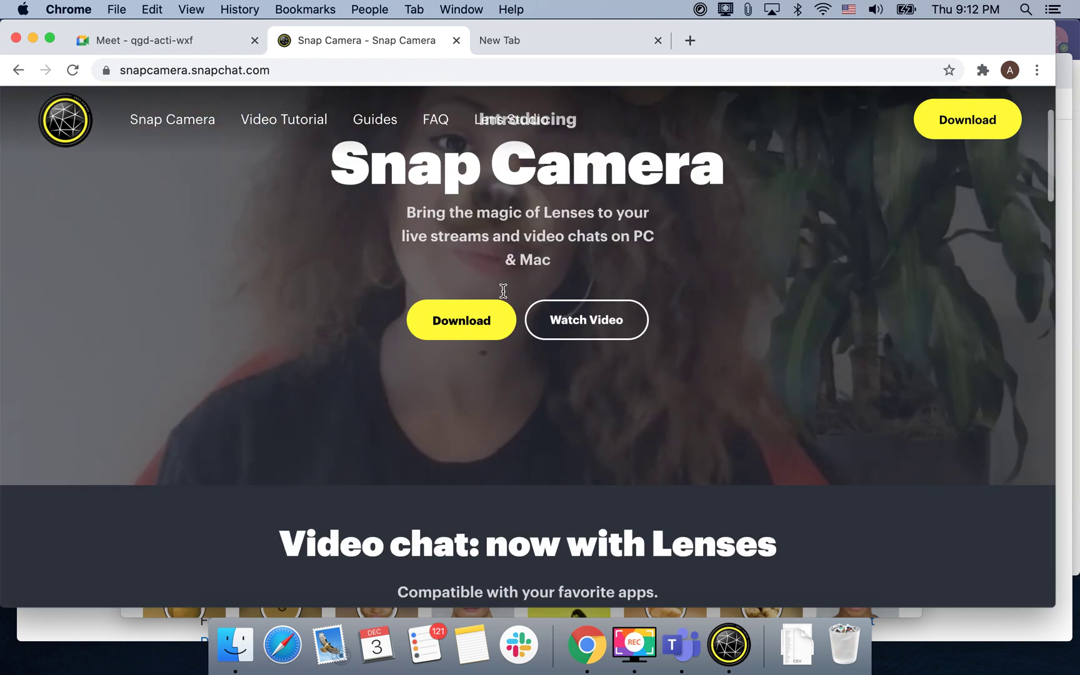
pyautogui.scroll(2, 503, 295)
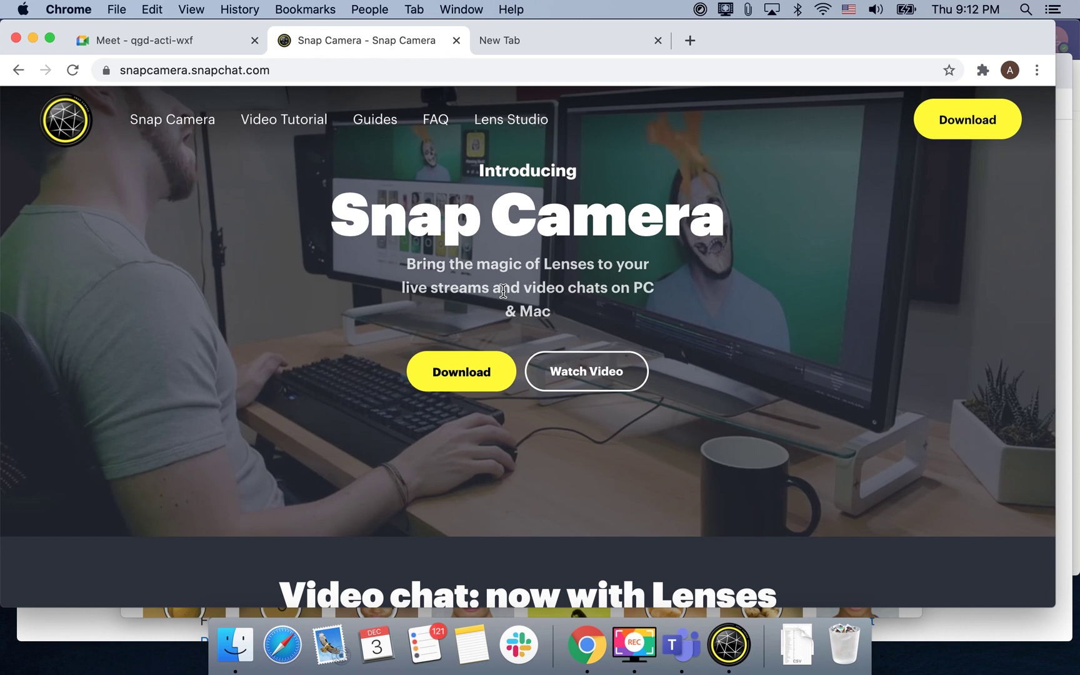
pyautogui.scroll(-5, 503, 289)
pyautogui.scroll(-5, 503, 290)
pyautogui.scroll(-5, 503, 289)
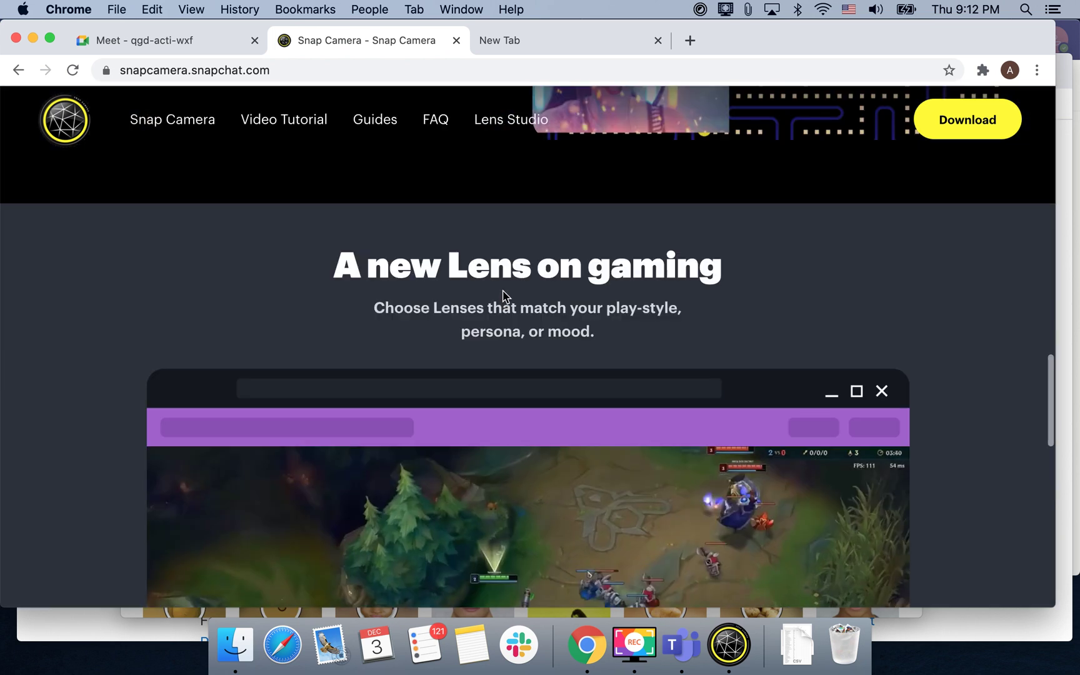
pyautogui.scroll(-2, 503, 289)
pyautogui.scroll(-3, 503, 289)
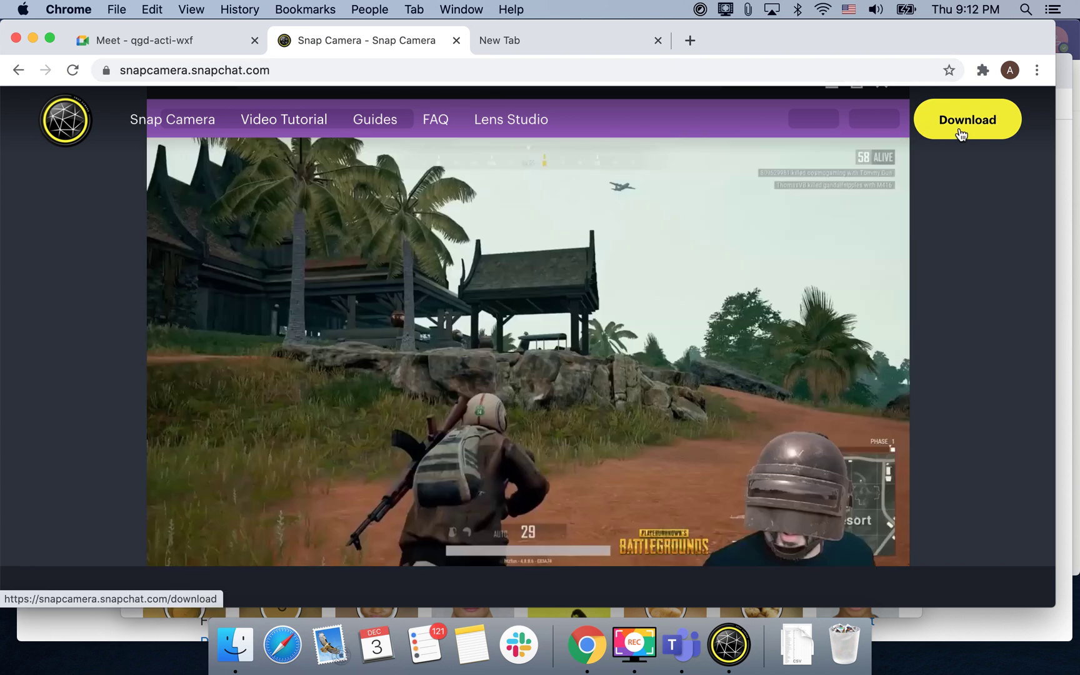
# Open the download page and highlight the Windows 10 (64 bit) requirement
pyautogui.click(960, 135)
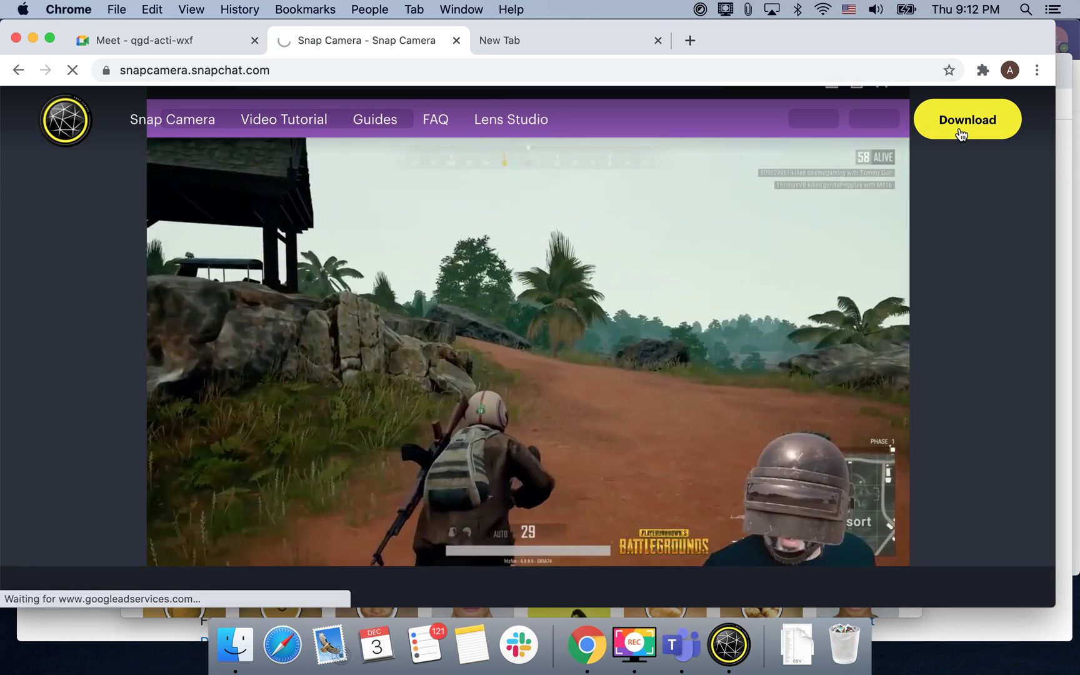
pyautogui.scroll(-2, 837, 335)
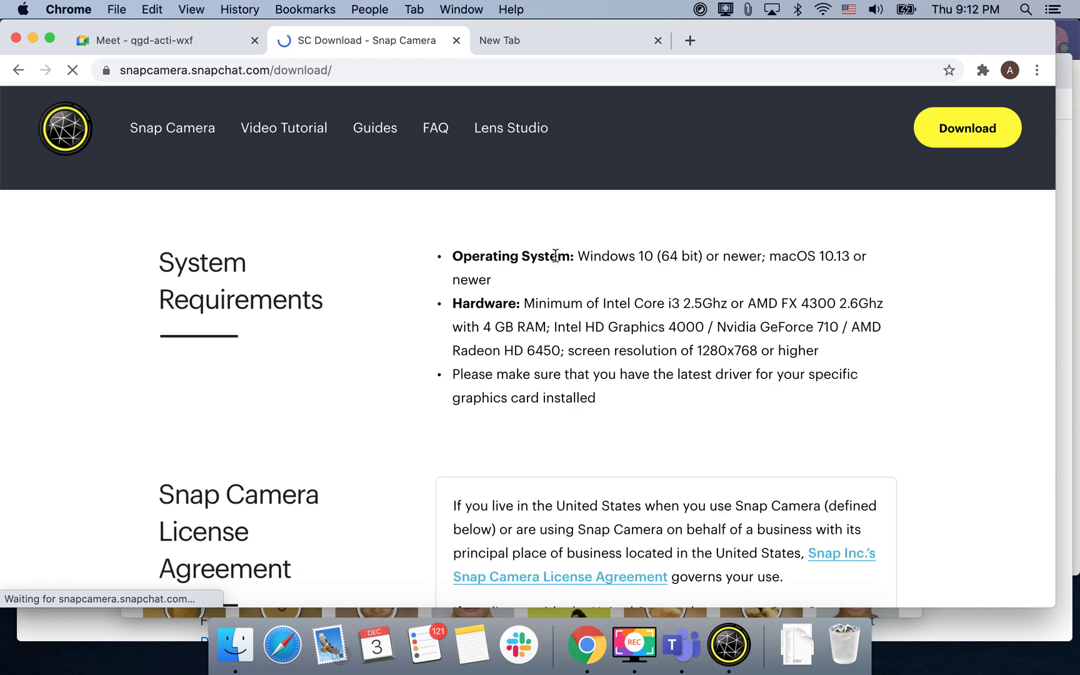
pyautogui.moveTo(578, 256); pyautogui.dragTo(713, 258)
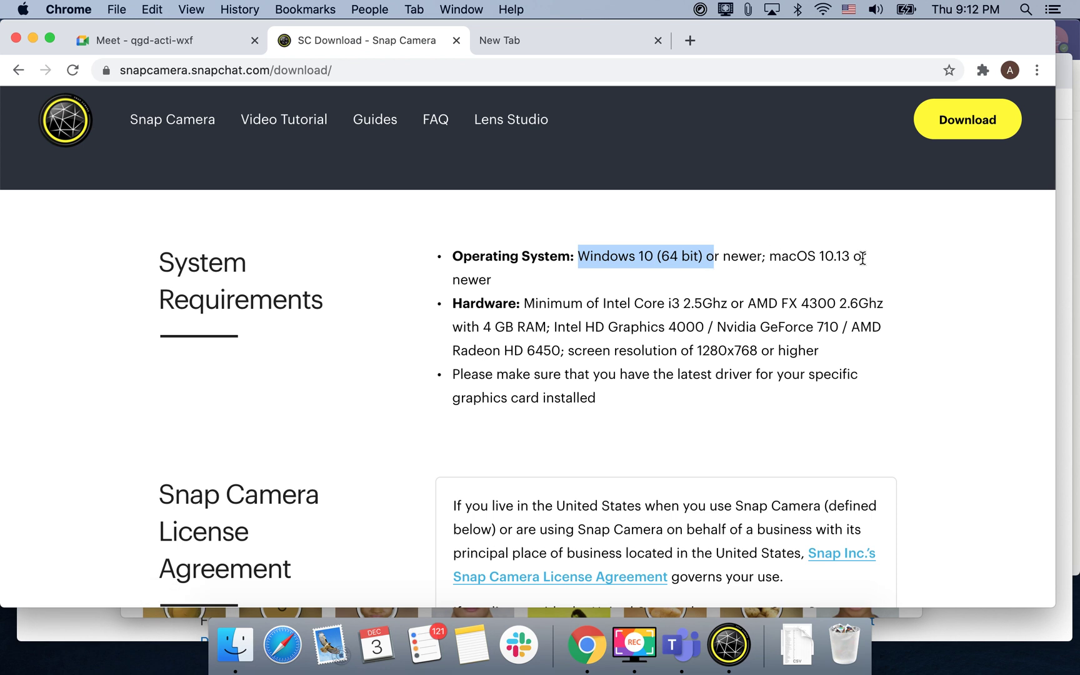
pyautogui.scroll(-1, 805, 306)
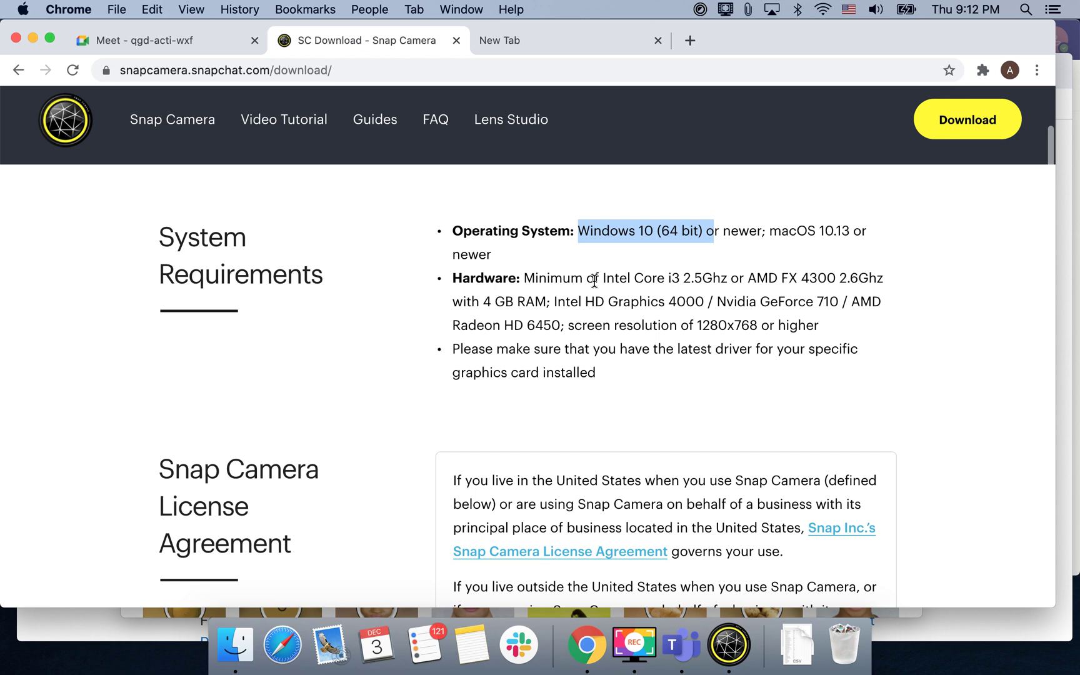
pyautogui.scroll(-5, 629, 388)
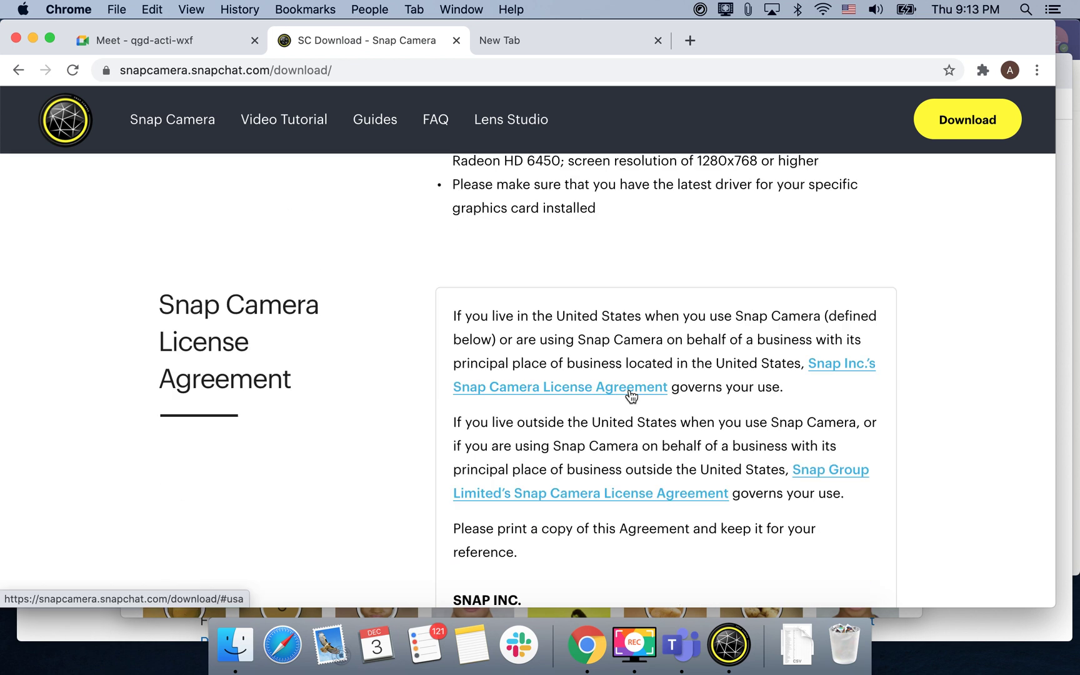
pyautogui.scroll(-5, 628, 394)
pyautogui.scroll(-5, 628, 393)
pyautogui.scroll(-5, 629, 394)
pyautogui.scroll(-5, 950, 364)
pyautogui.scroll(-3, 950, 364)
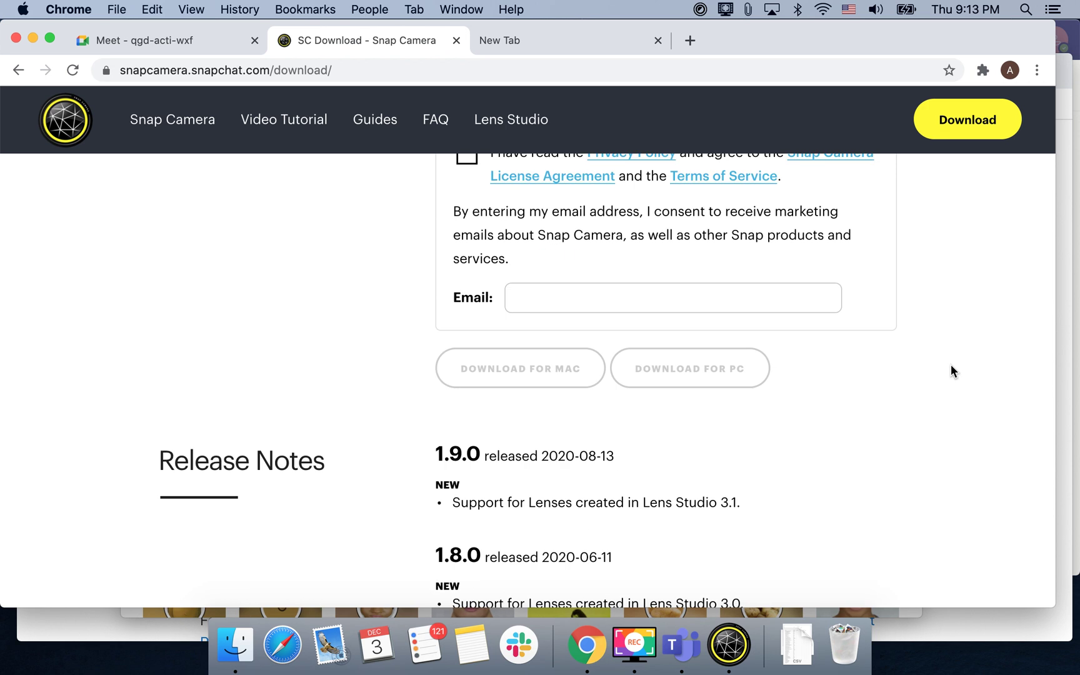
pyautogui.scroll(-5, 824, 380)
pyautogui.scroll(-5, 824, 380)
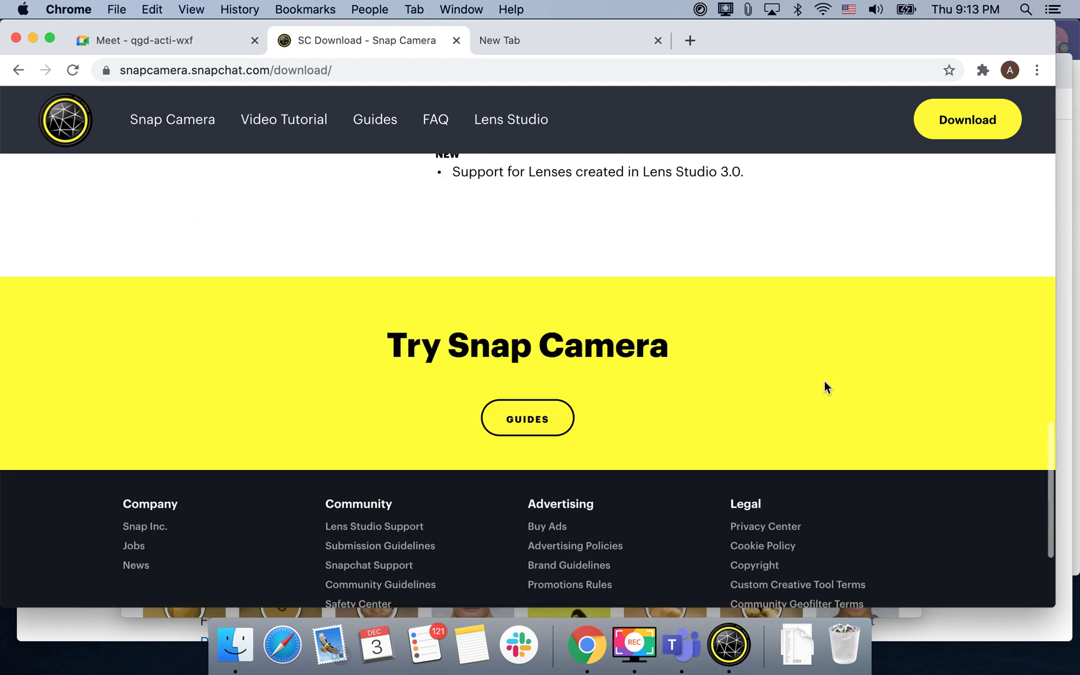
pyautogui.scroll(-4, 824, 380)
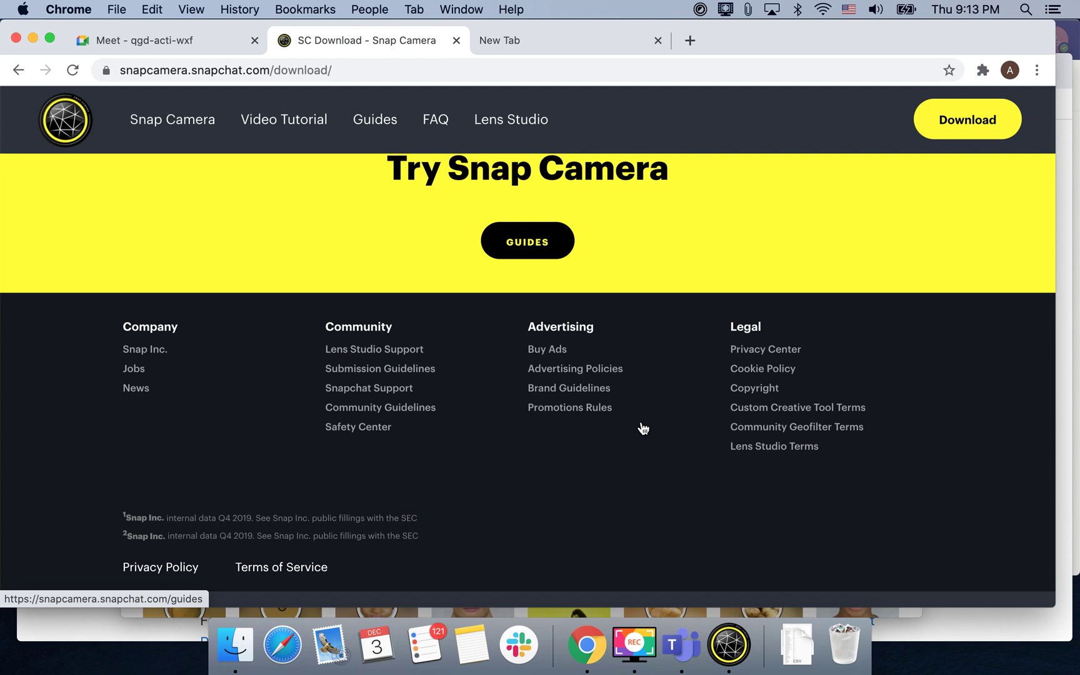
# Clear the potato search, apply the Tutti Frutti lens, and open the Funny category
pyautogui.click(728, 645)
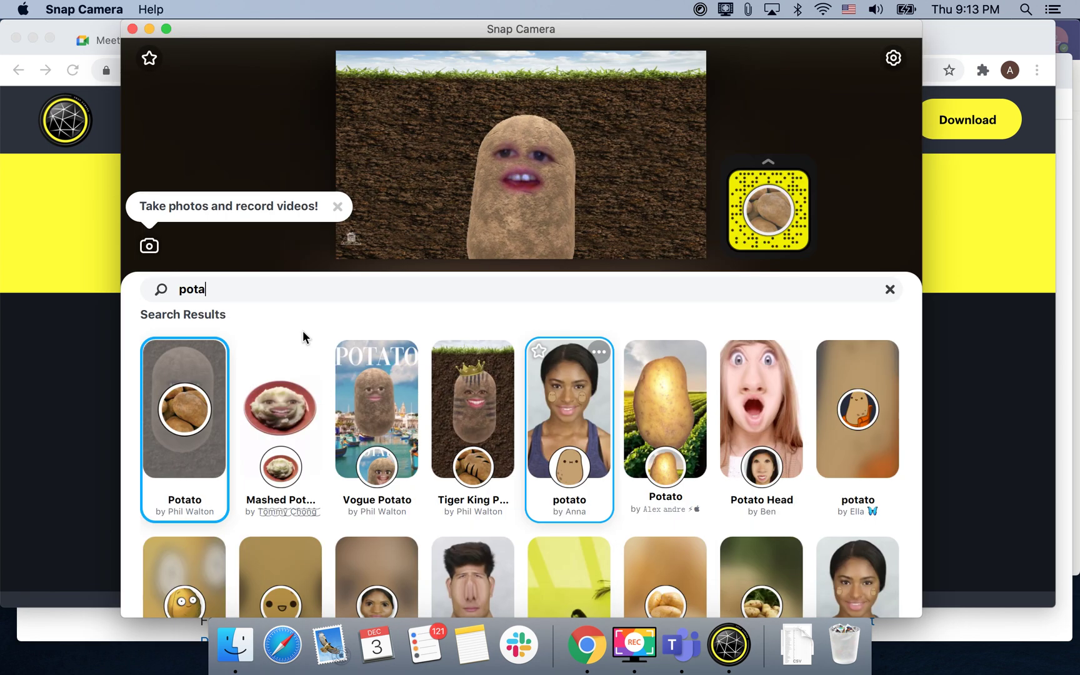
pyautogui.click(889, 289)
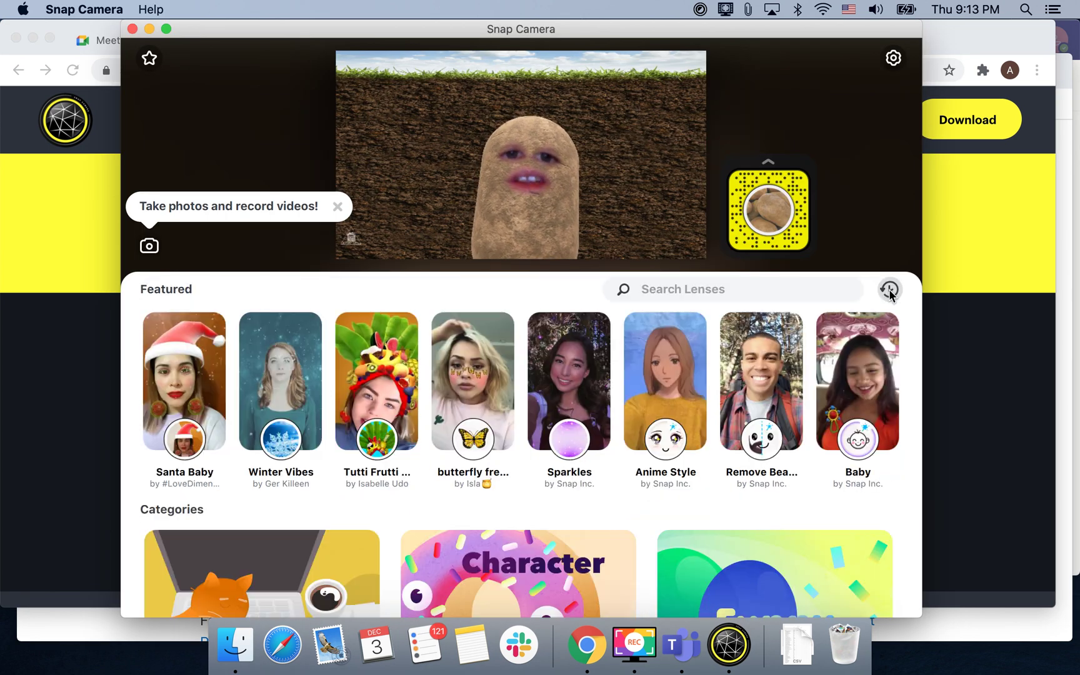
pyautogui.click(395, 389)
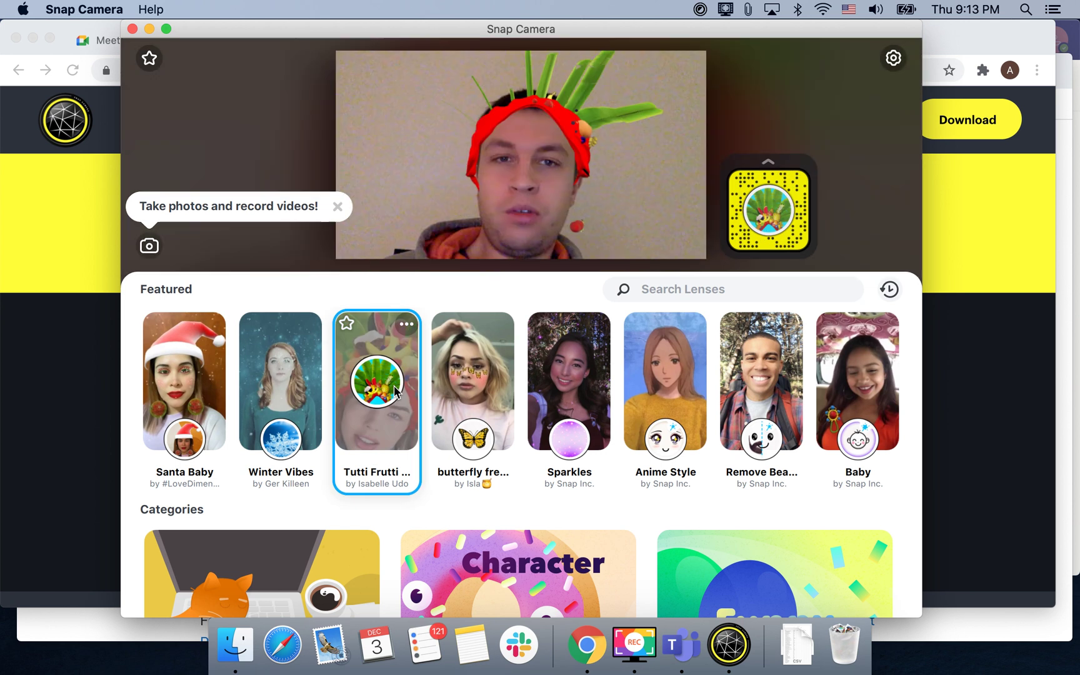
pyautogui.scroll(-1, 528, 408)
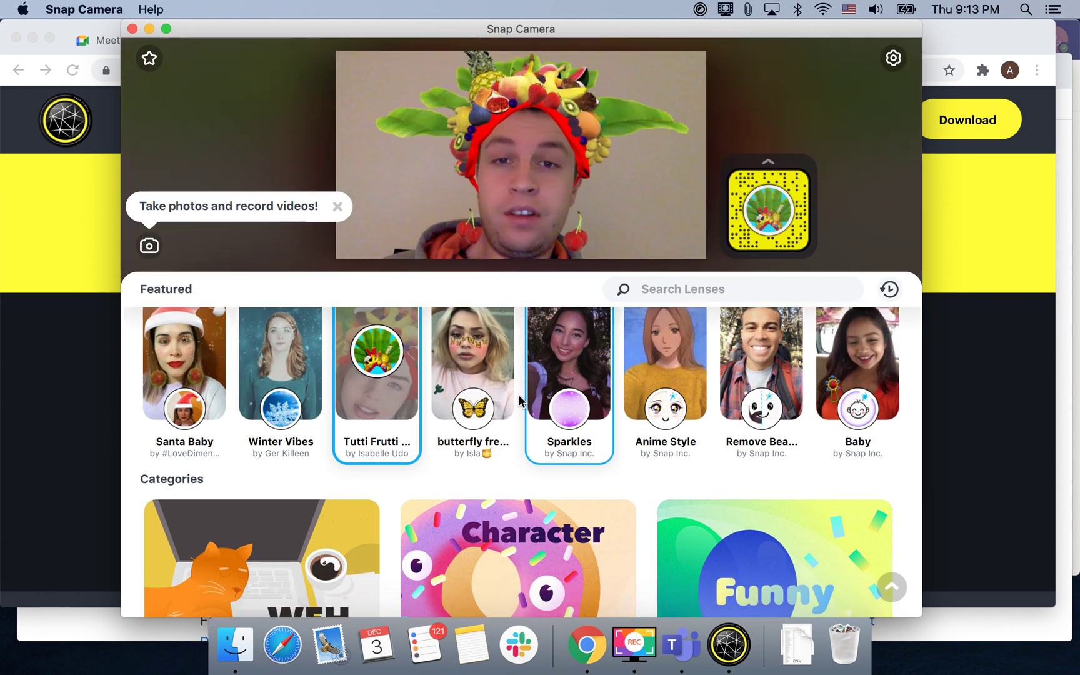
pyautogui.scroll(-1, 580, 386)
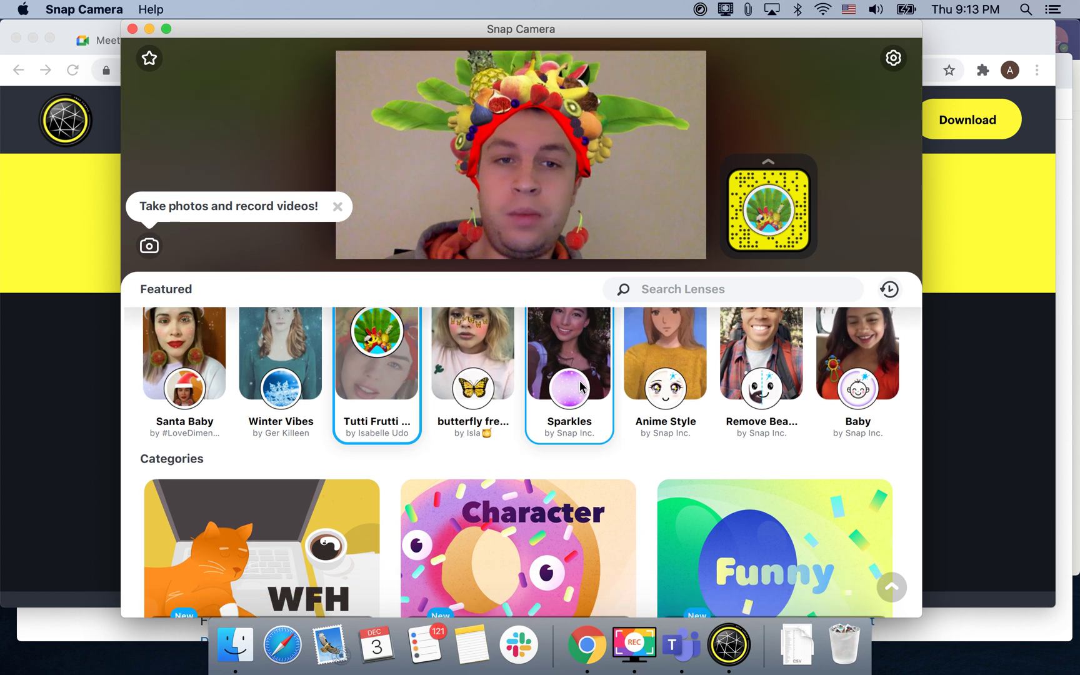
pyautogui.scroll(-4, 628, 384)
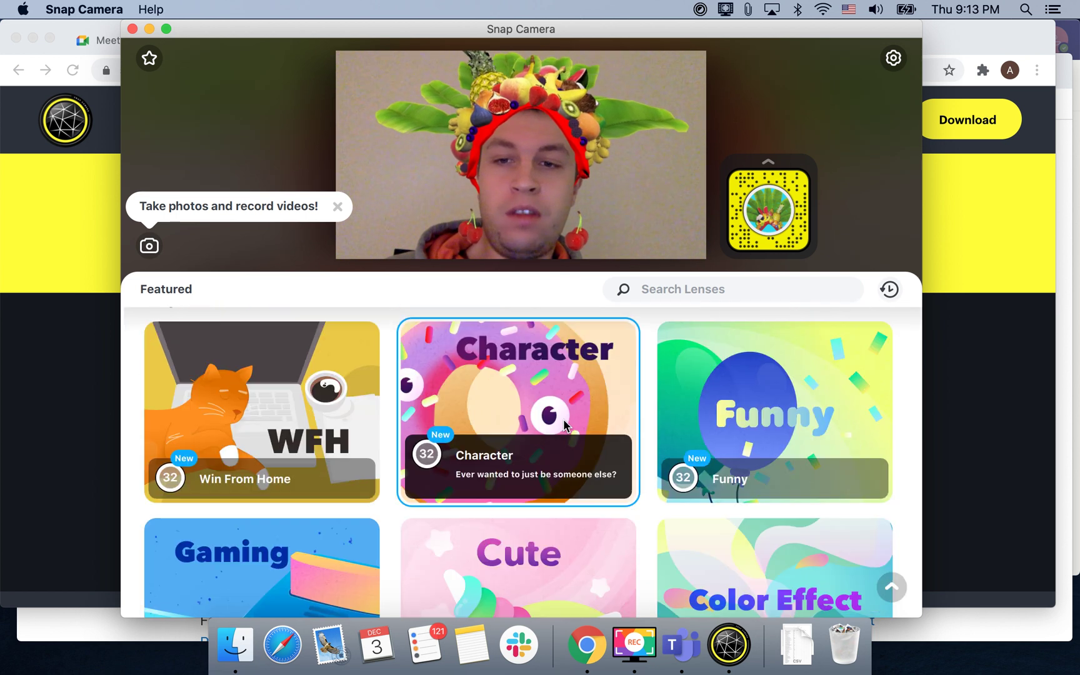
pyautogui.scroll(-2, 565, 426)
pyautogui.scroll(-3, 564, 426)
pyautogui.scroll(-2, 565, 426)
pyautogui.scroll(2, 565, 426)
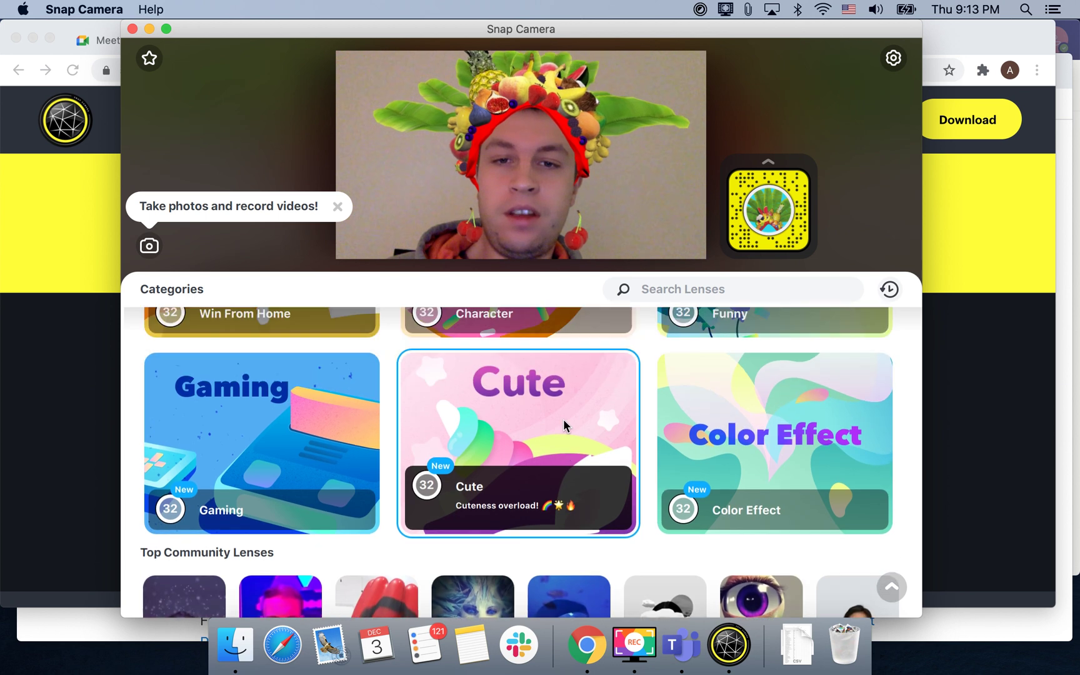
pyautogui.scroll(3, 565, 426)
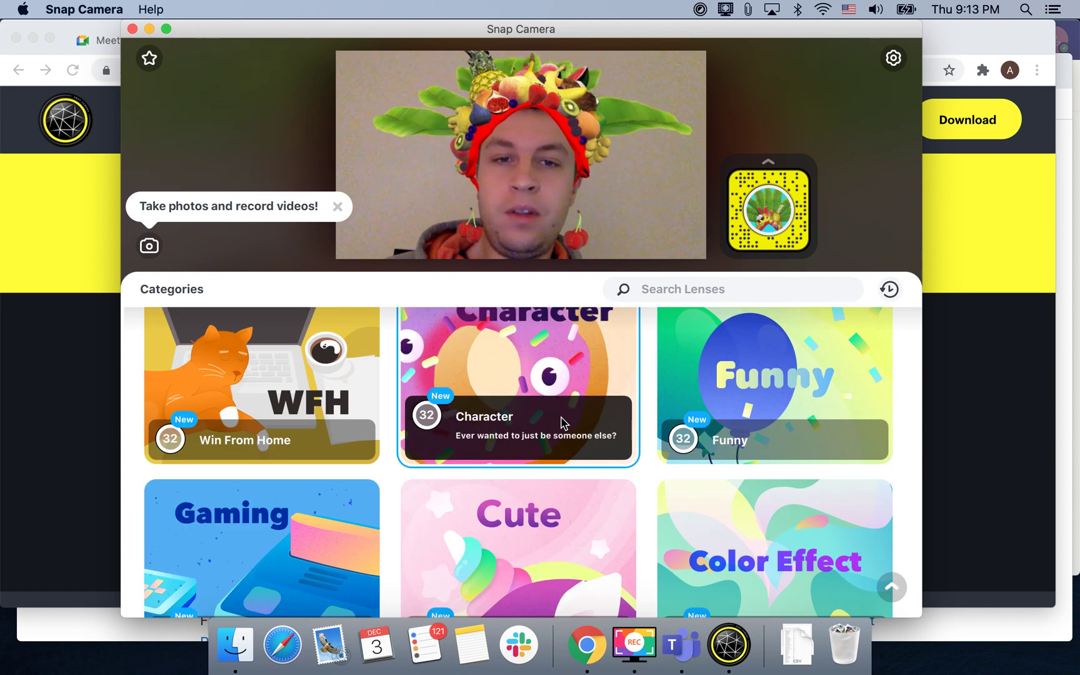
pyautogui.click(755, 380)
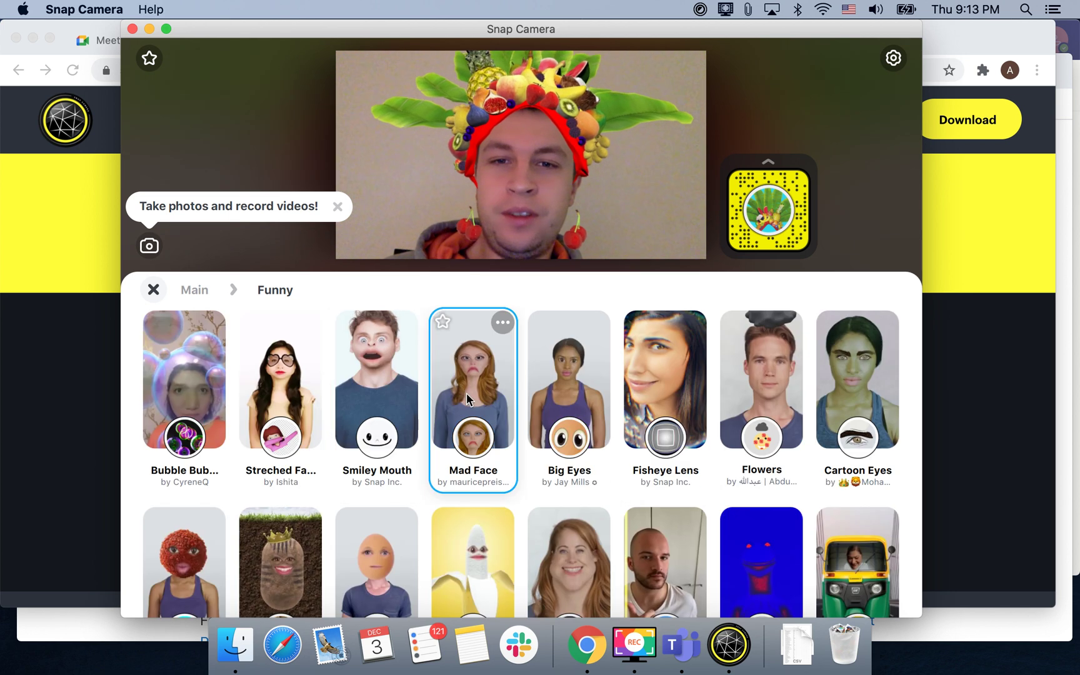
# Try Smiley Mouth, Mad Face, Big Eyes and Banana, then apply Bubbles and exit Funny
pyautogui.click(385, 400)
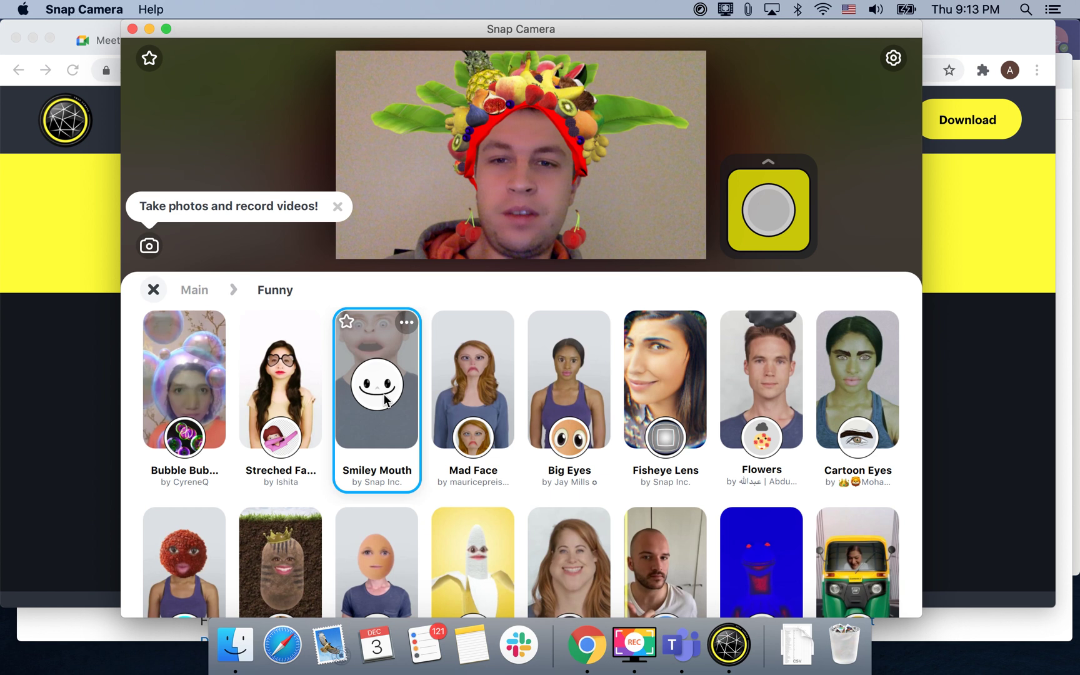
pyautogui.click(486, 399)
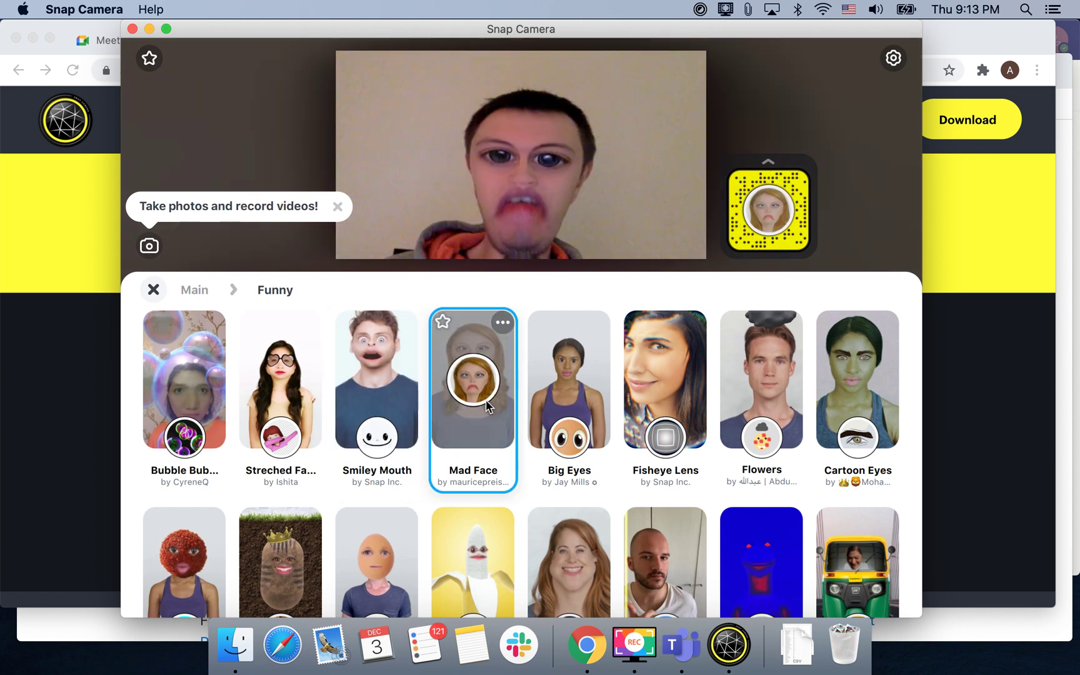
pyautogui.click(576, 410)
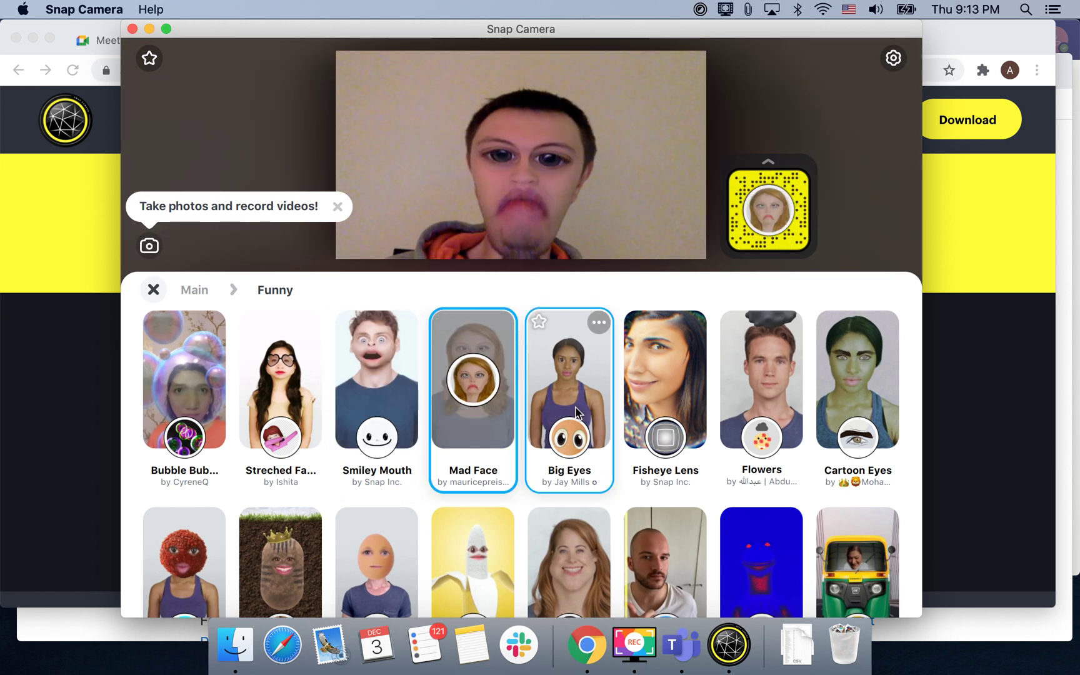
pyautogui.scroll(-3, 576, 412)
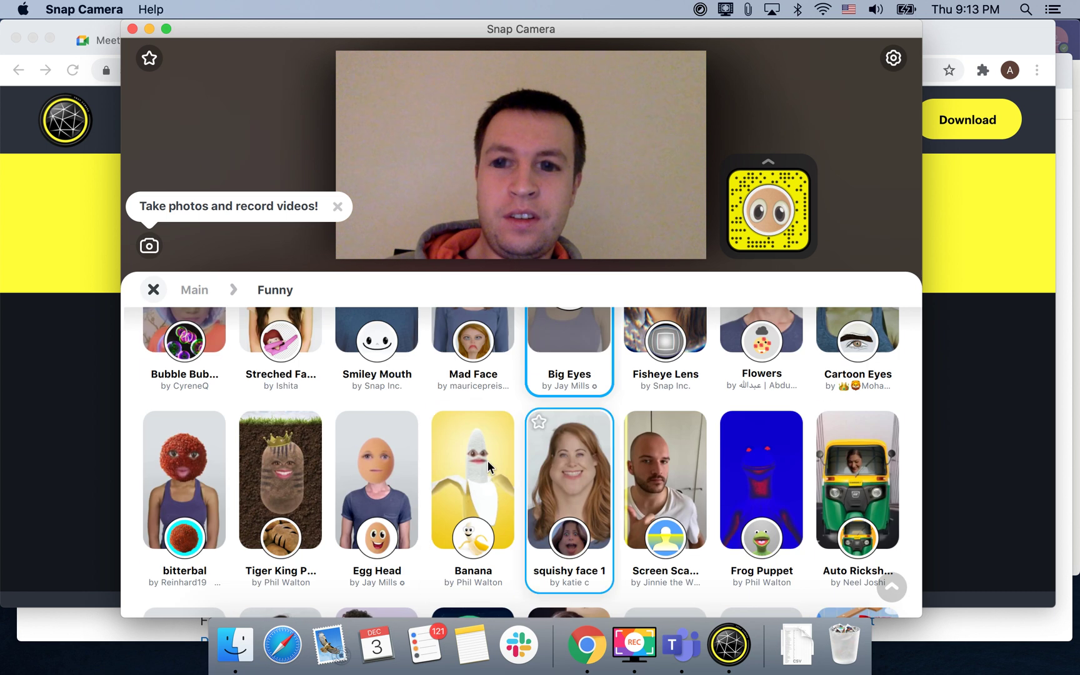
pyautogui.click(487, 462)
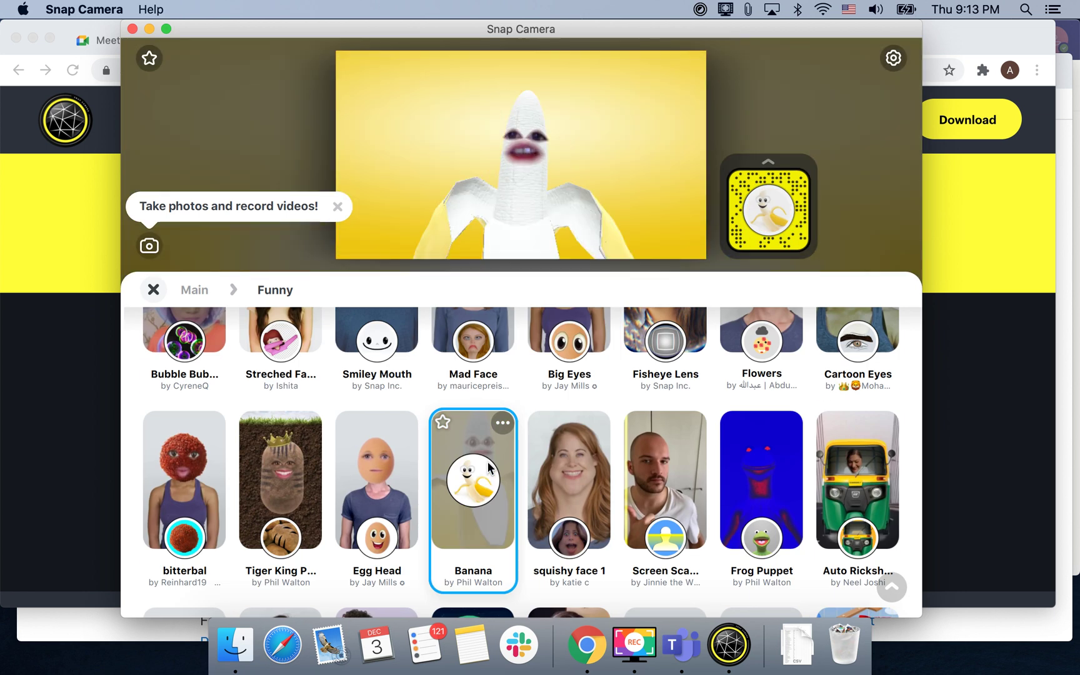
pyautogui.scroll(-1, 488, 466)
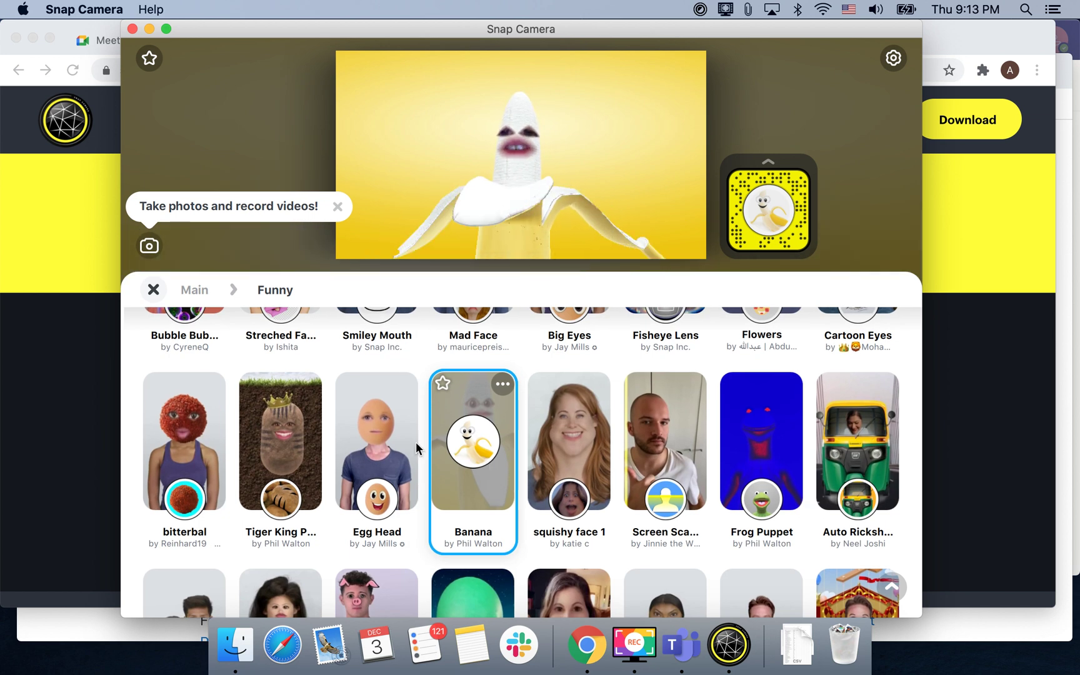
pyautogui.scroll(1, 242, 389)
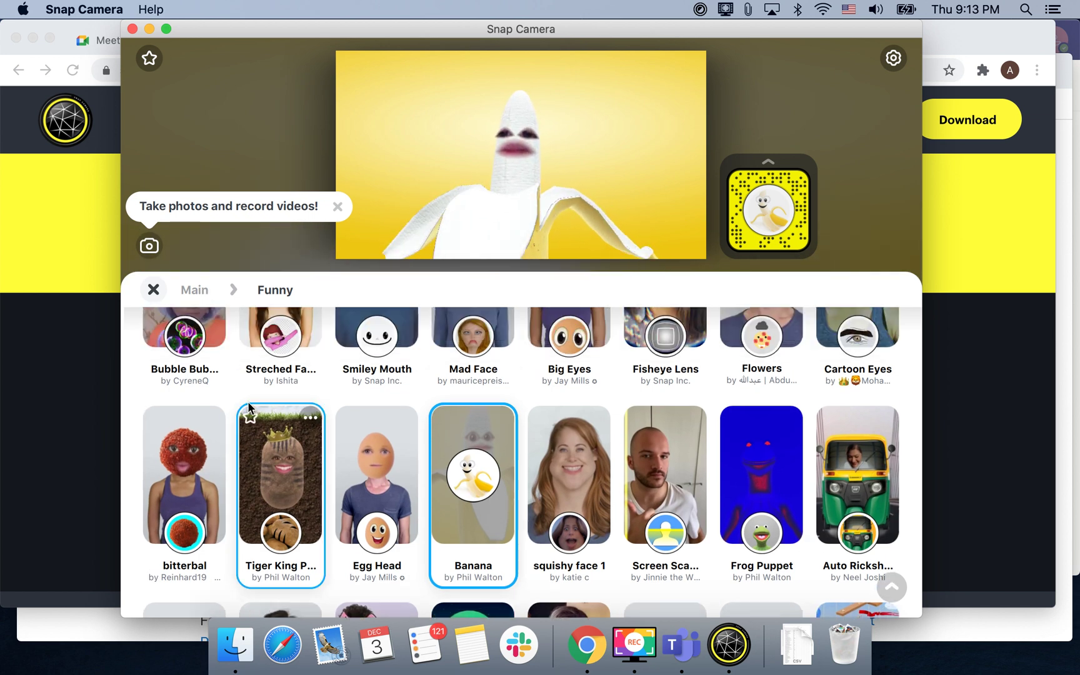
pyautogui.scroll(3, 241, 389)
pyautogui.click(166, 374)
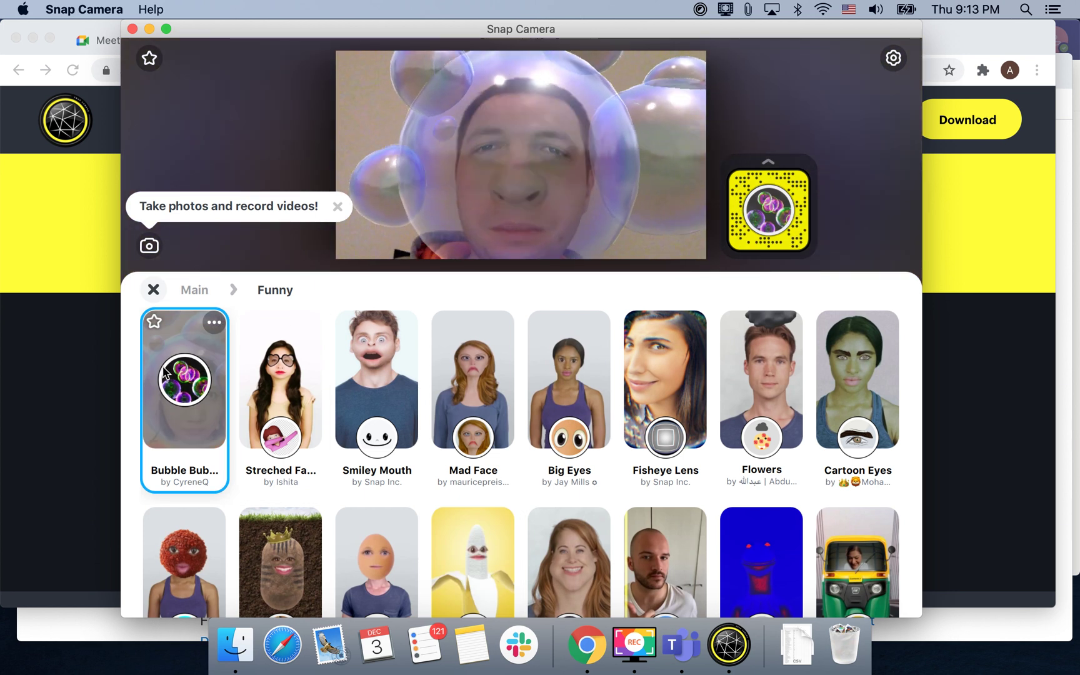
pyautogui.click(154, 290)
# Bring Chrome forward and switch to the Google Meet call tab
pyautogui.click(73, 374)
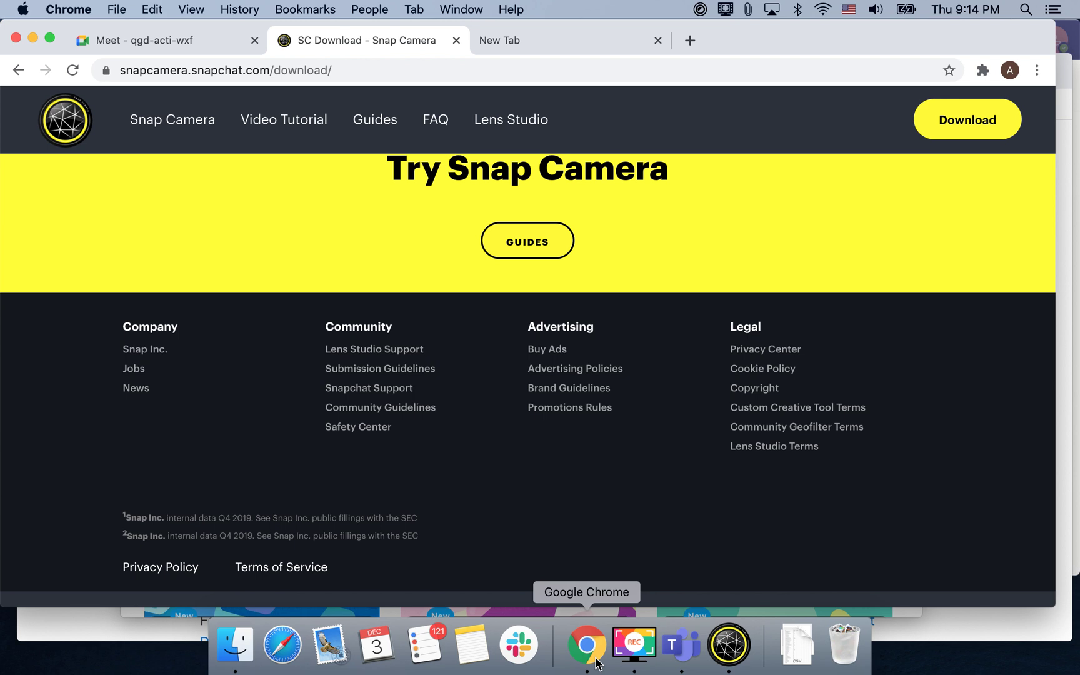
pyautogui.click(198, 39)
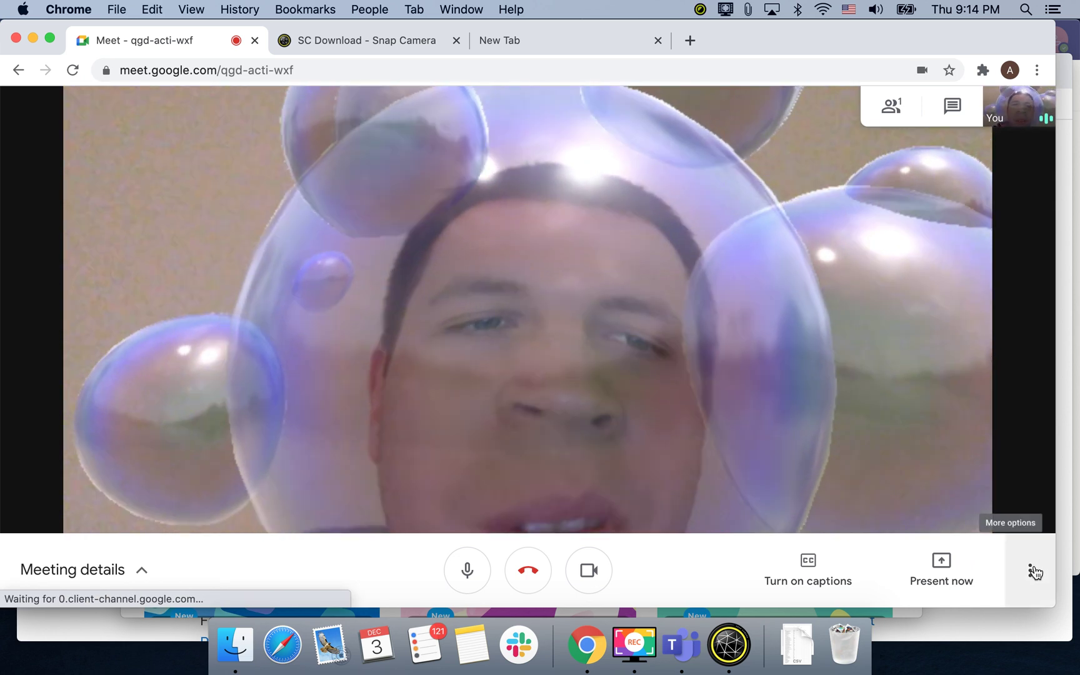
# Choose Snap Camera as the camera in Meet's video settings, then close Settings
pyautogui.click(1031, 571)
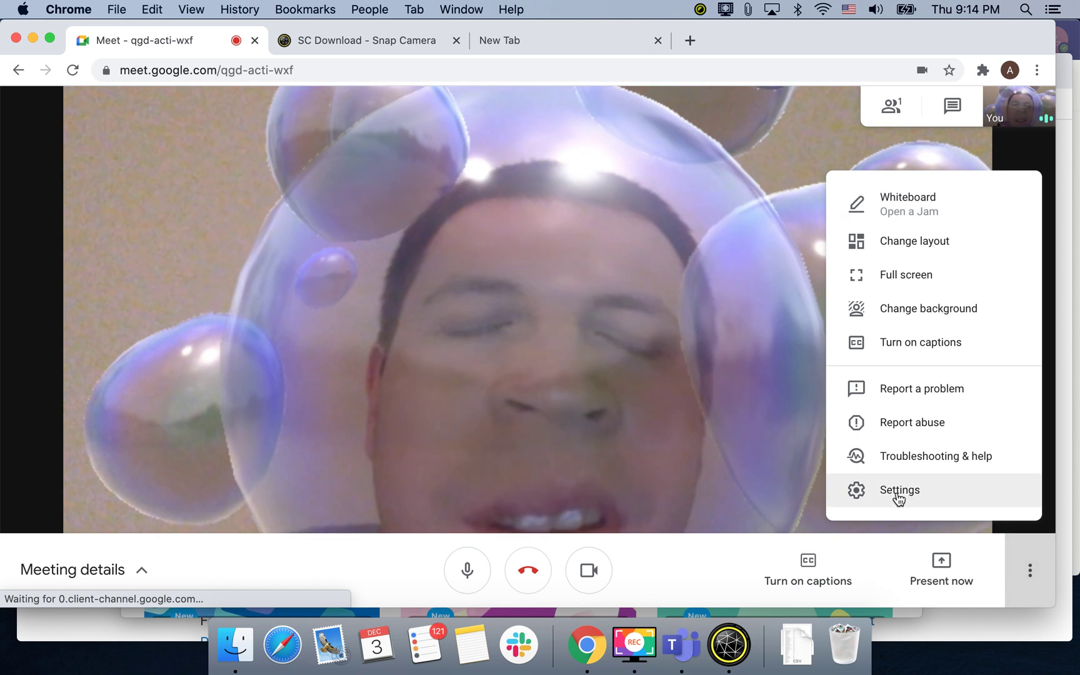
pyautogui.click(899, 490)
pyautogui.click(270, 250)
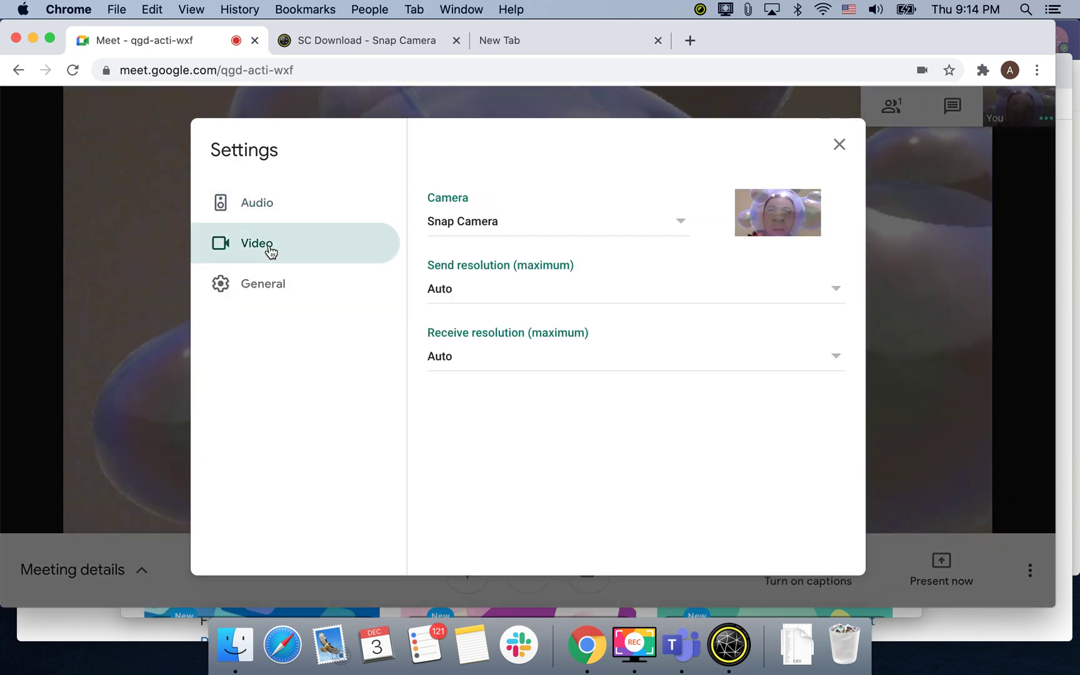
pyautogui.click(487, 221)
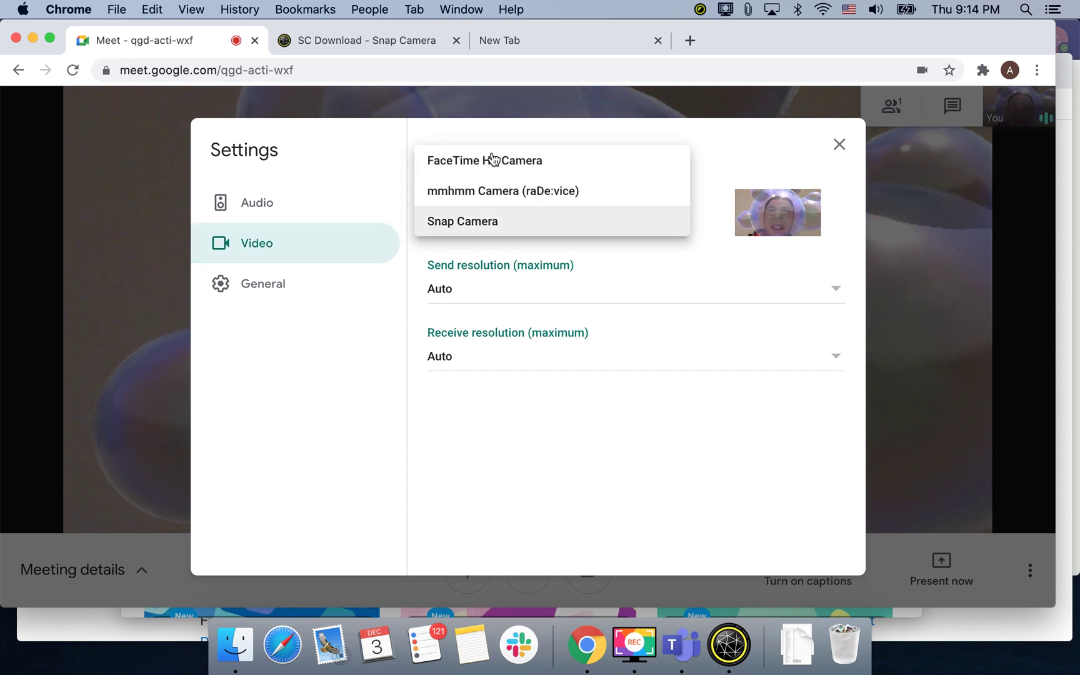
pyautogui.click(472, 227)
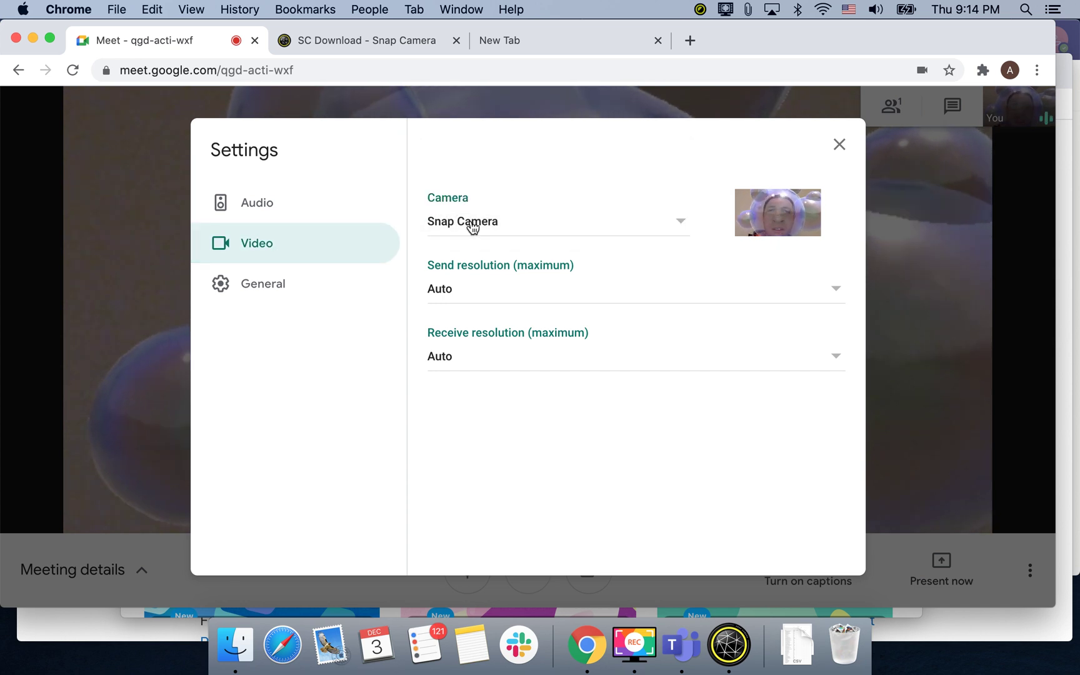
pyautogui.click(839, 145)
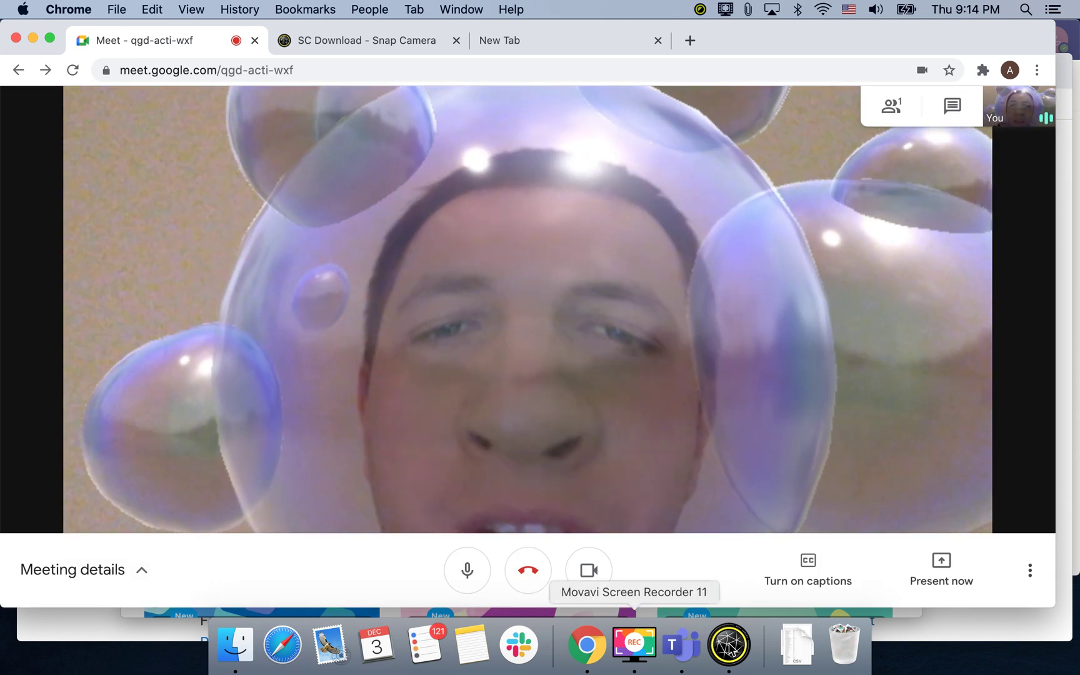
# Apply the Cowboy lens from Snap Camera's Character collection
pyautogui.click(729, 646)
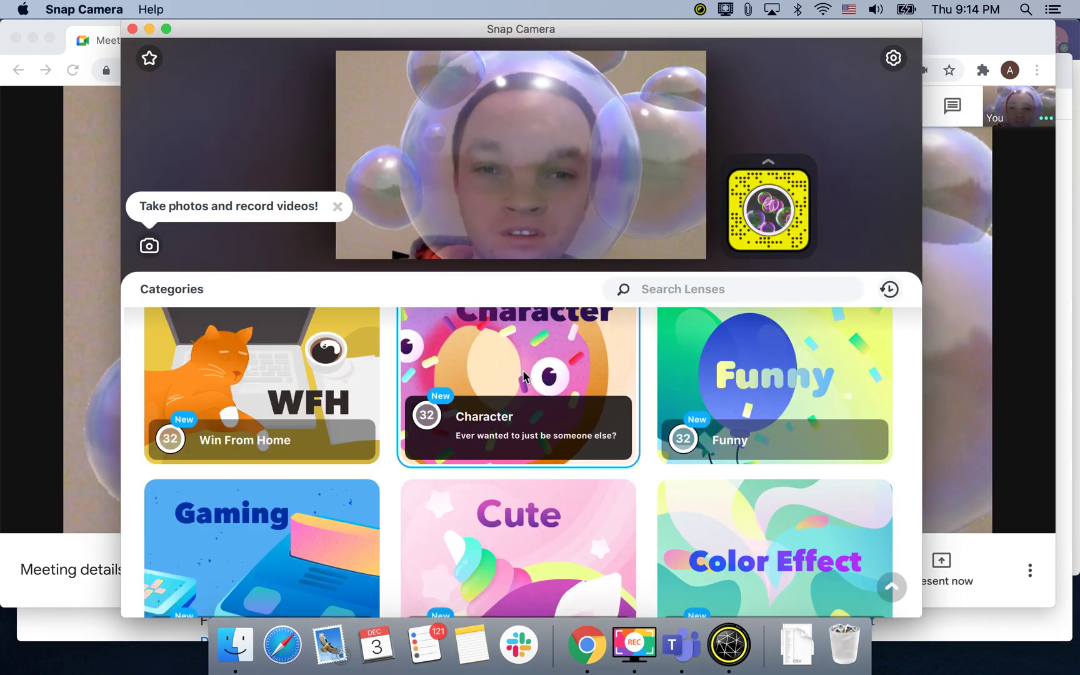
pyautogui.click(585, 439)
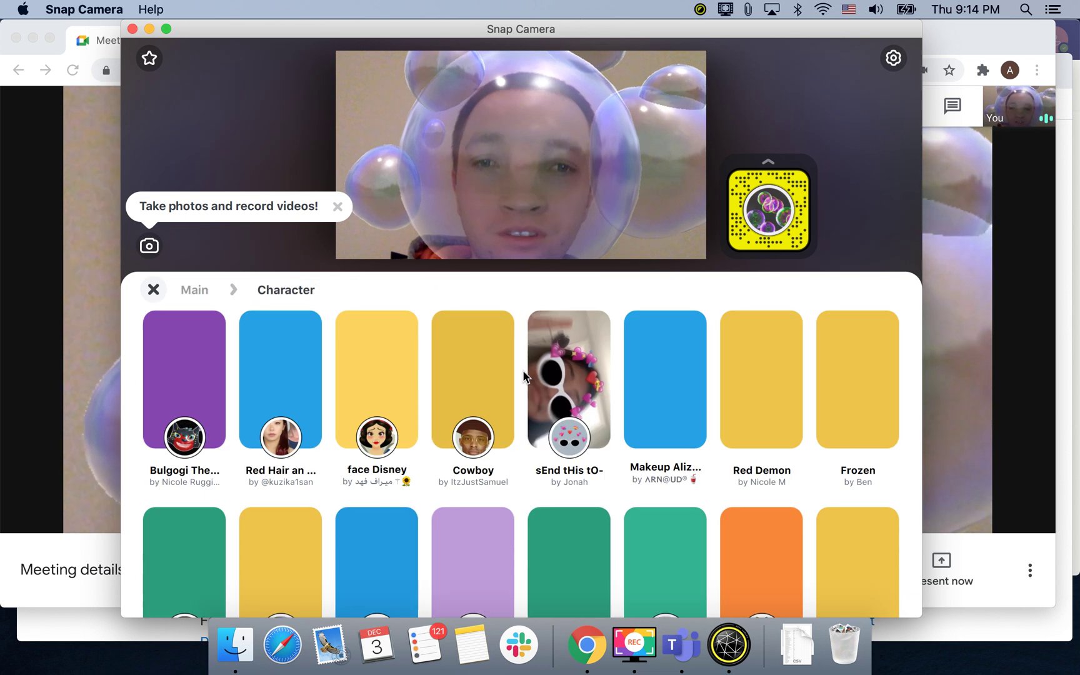
pyautogui.click(447, 371)
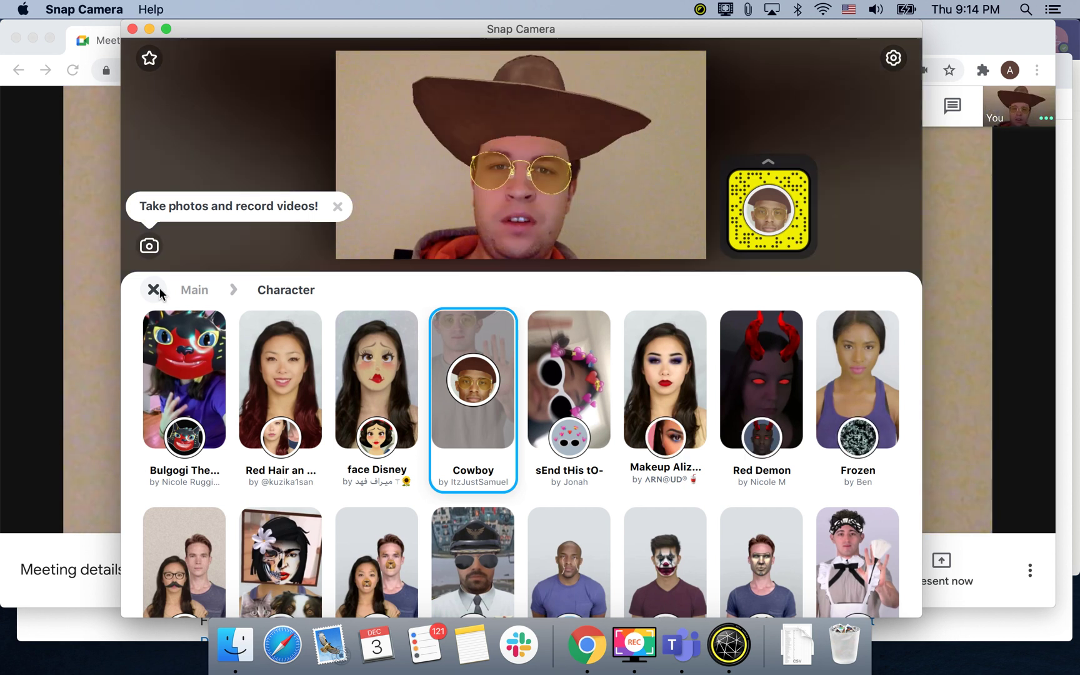
# Check the Cowboy hat and glasses in the Meet video, then open Snap Camera's settings
pyautogui.click(80, 303)
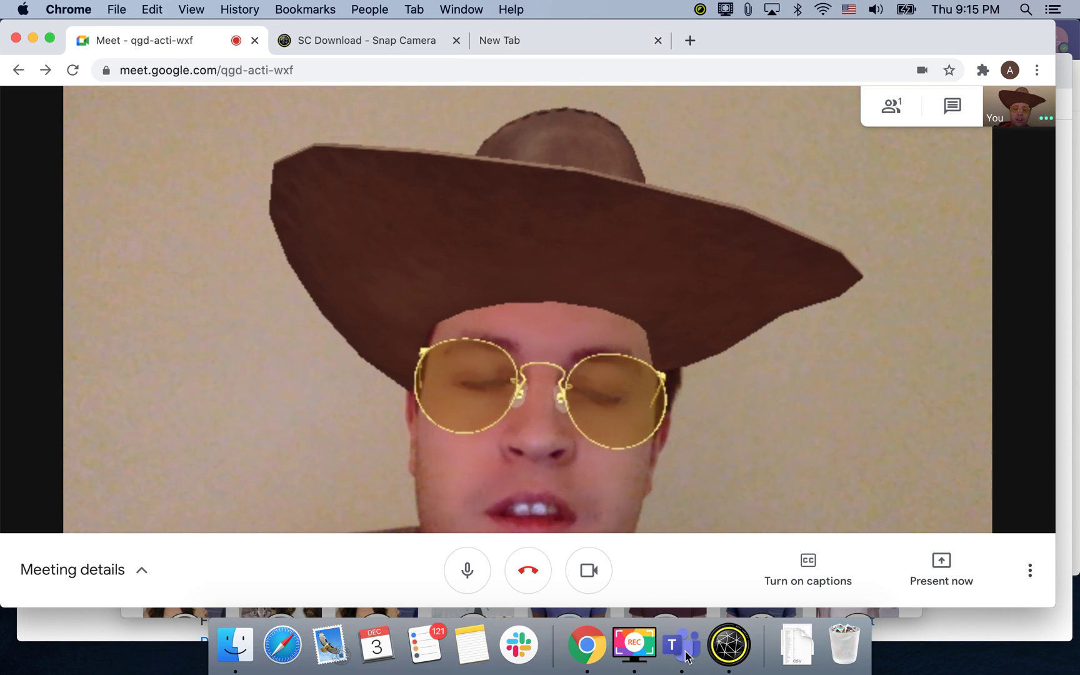
pyautogui.click(726, 646)
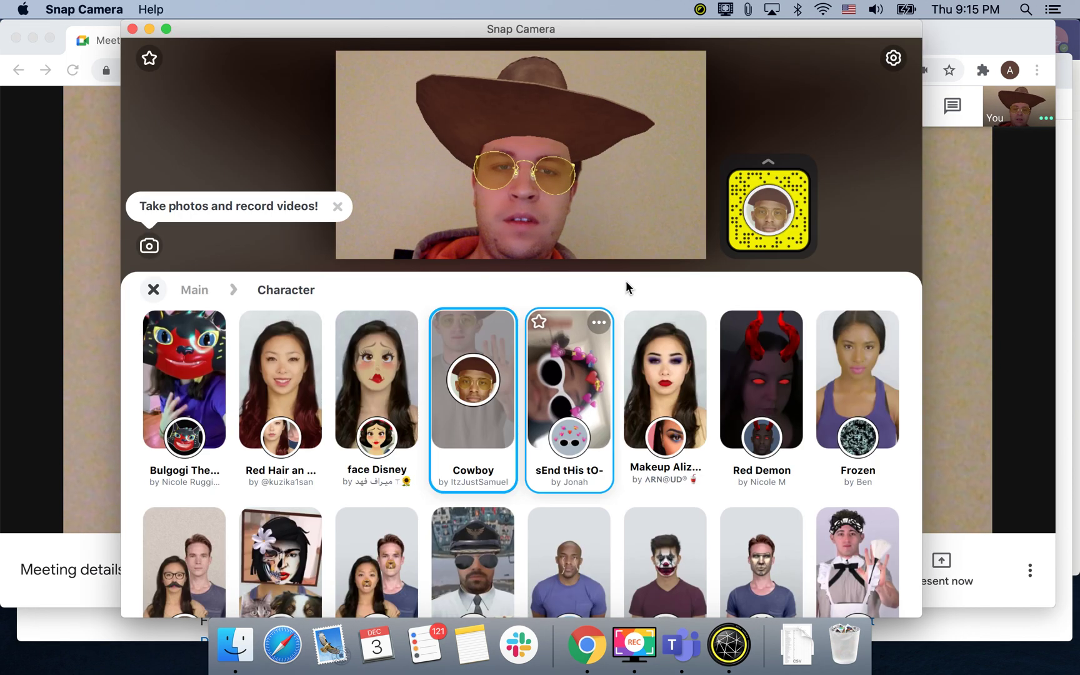
pyautogui.click(894, 60)
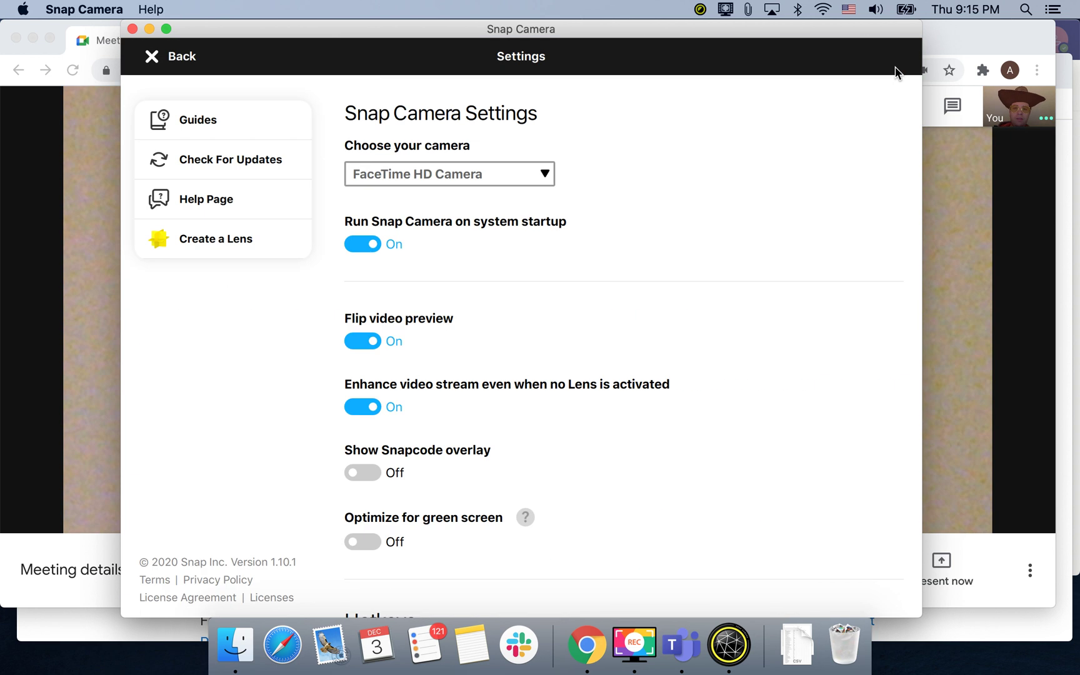
# Keep FaceTime HD Camera as the source, exit Settings, and close the Character grid
pyautogui.click(513, 180)
pyautogui.click(621, 159)
pyautogui.scroll(-4, 469, 424)
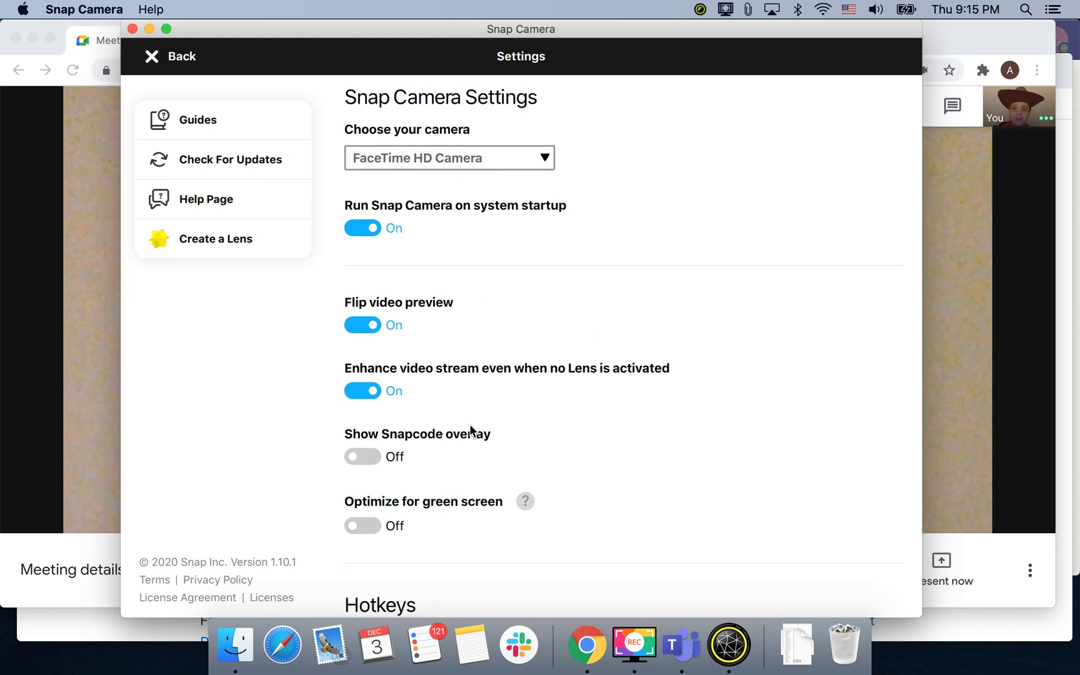
pyautogui.scroll(-3, 470, 424)
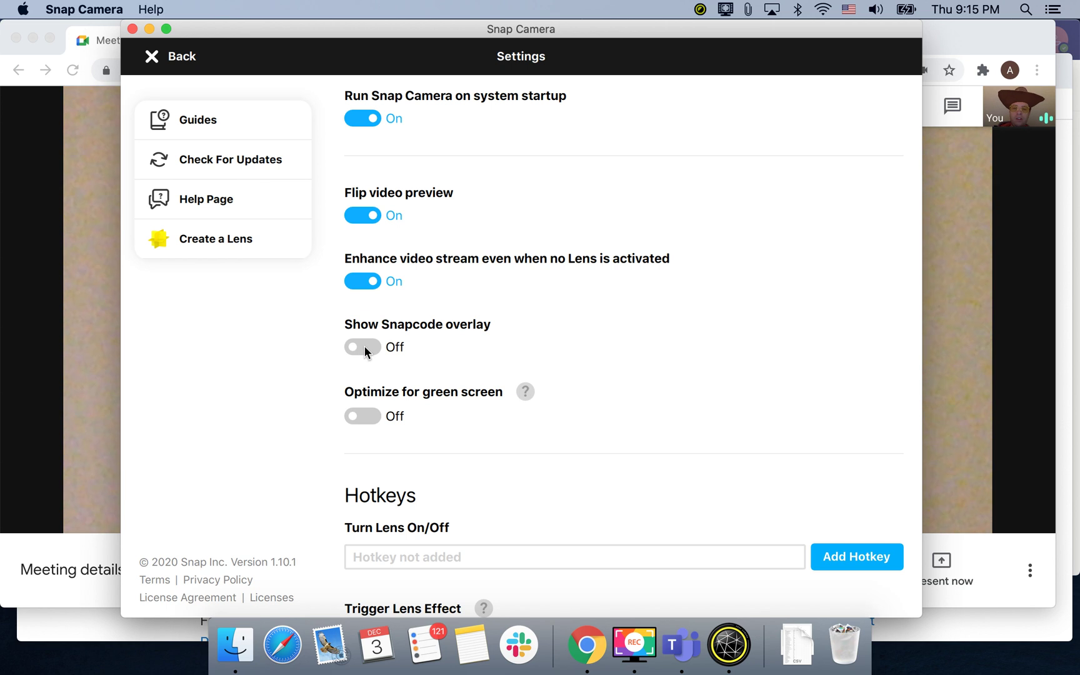
pyautogui.scroll(-5, 506, 344)
pyautogui.scroll(-3, 505, 345)
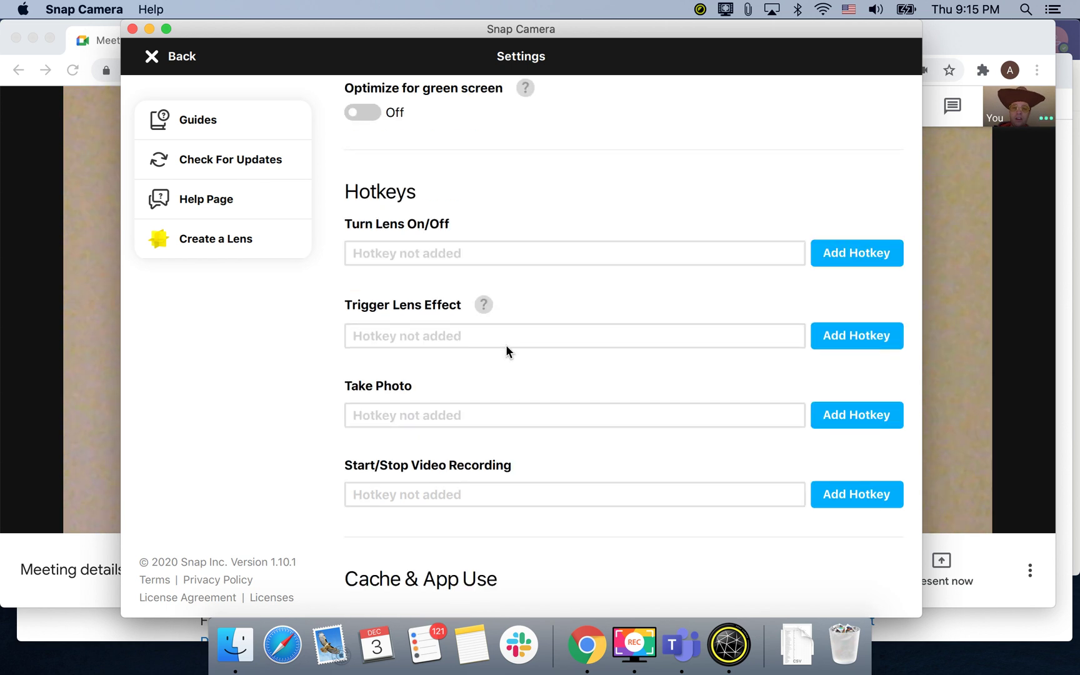
pyautogui.scroll(-2, 562, 447)
pyautogui.scroll(-2, 561, 447)
pyautogui.scroll(10, 562, 447)
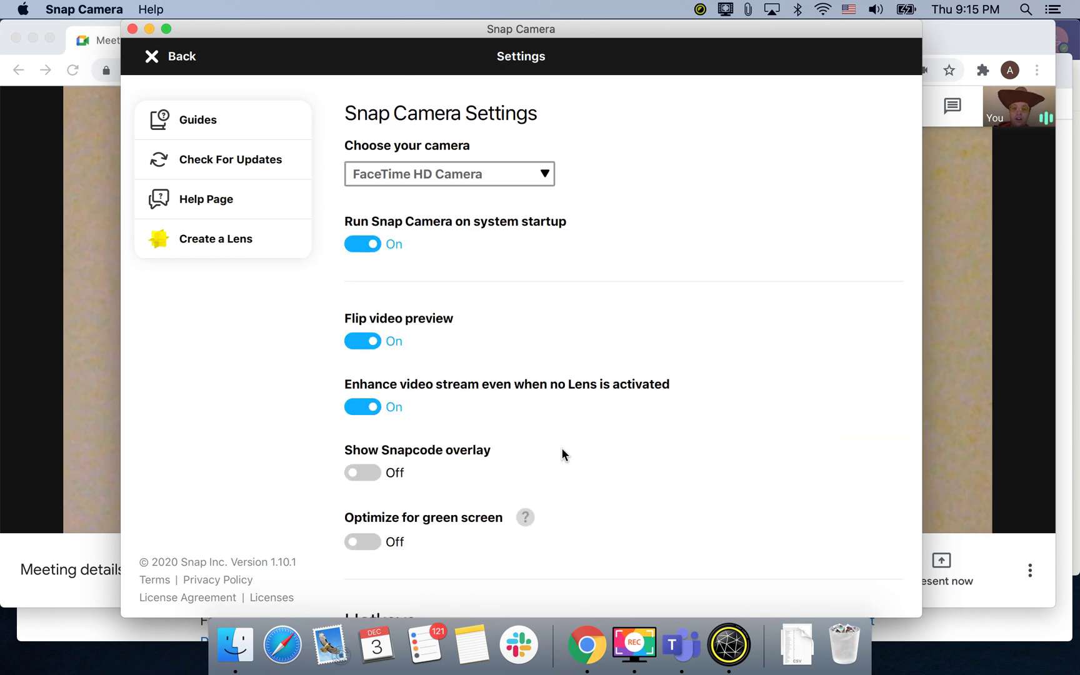
pyautogui.click(152, 56)
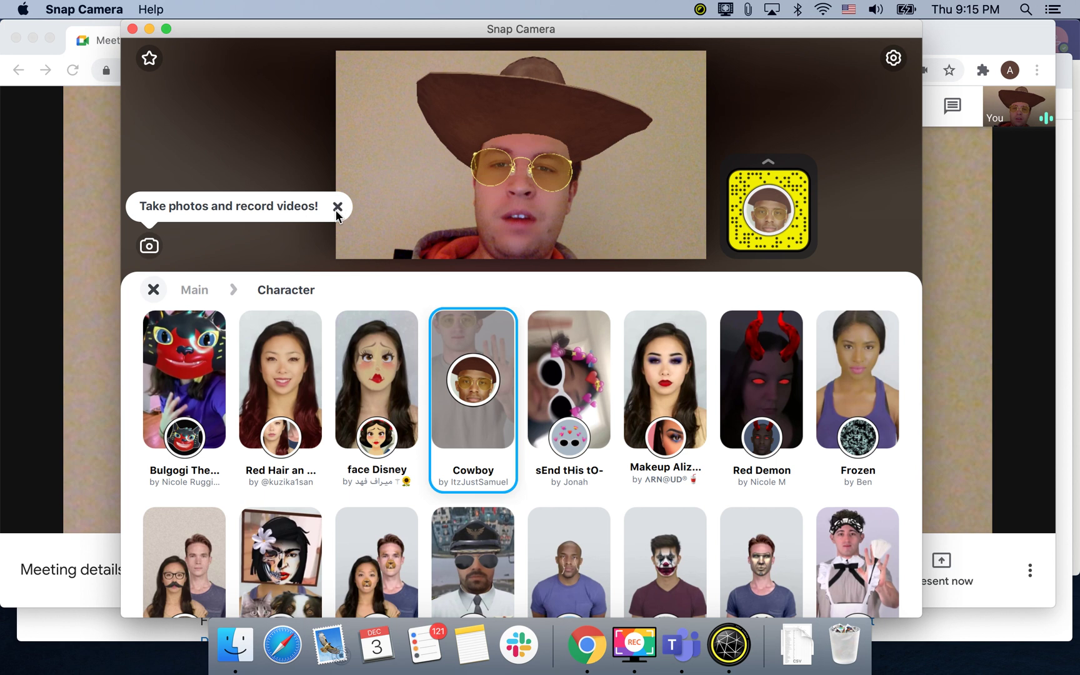
pyautogui.click(152, 289)
# Apply the Tutti Frutti Hat lens from Featured, opening and closing its details card
pyautogui.press('Escape')
pyautogui.scroll(-5, 467, 403)
pyautogui.scroll(-5, 466, 403)
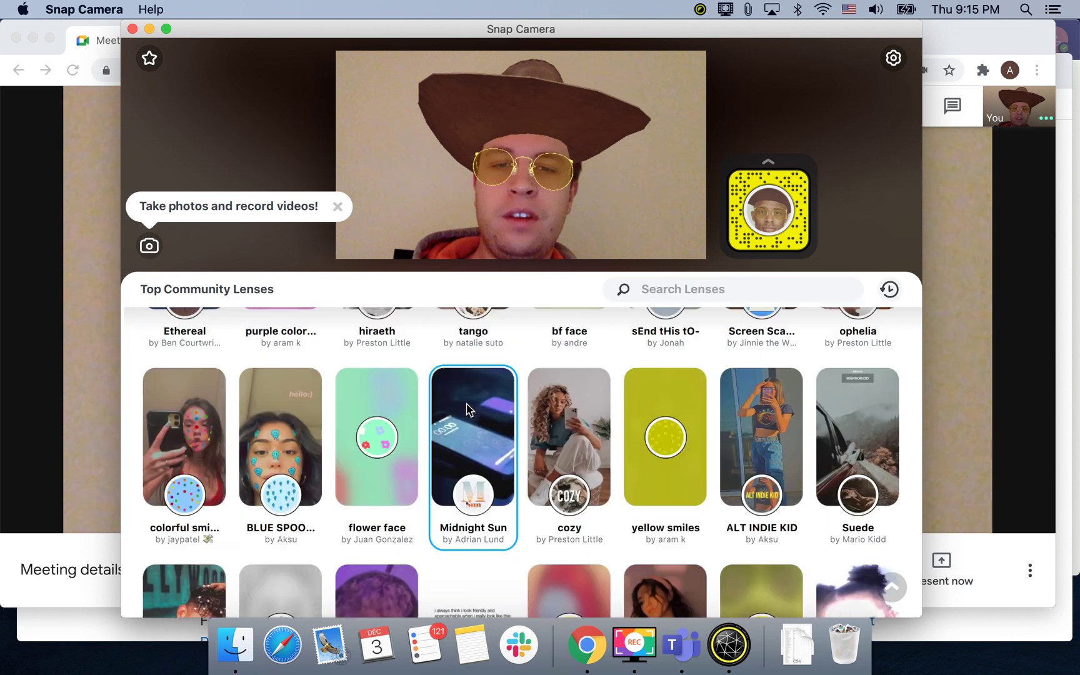
pyautogui.scroll(-5, 466, 403)
pyautogui.scroll(-5, 466, 403)
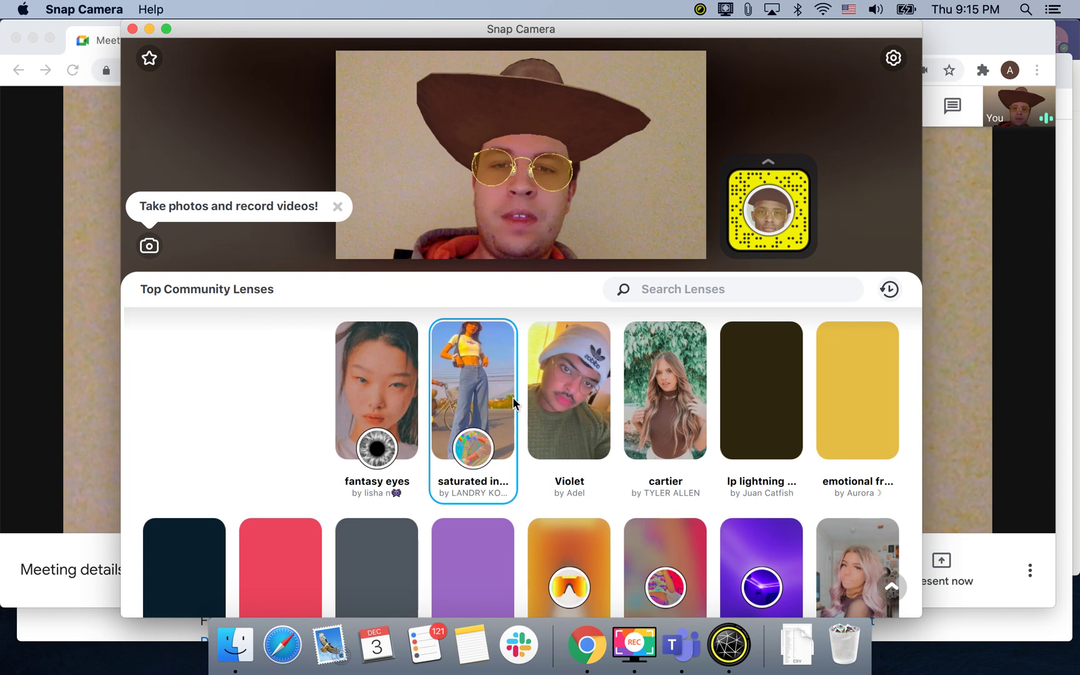
pyautogui.scroll(-5, 511, 396)
pyautogui.scroll(5, 512, 396)
pyautogui.scroll(5, 512, 397)
pyautogui.scroll(5, 512, 396)
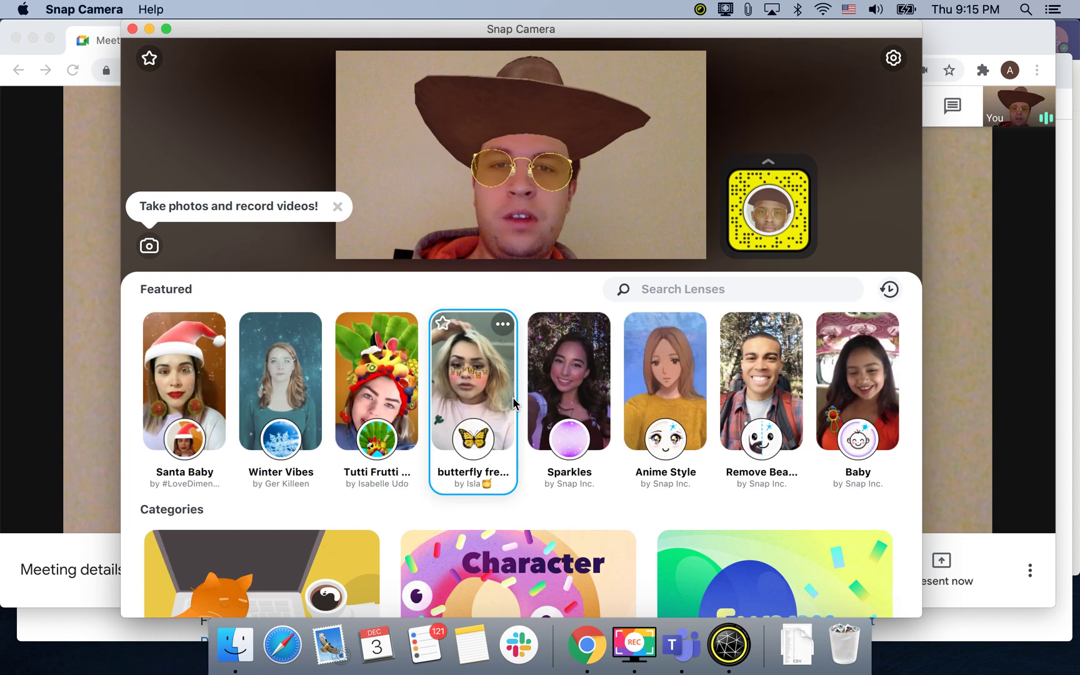
pyautogui.click(387, 361)
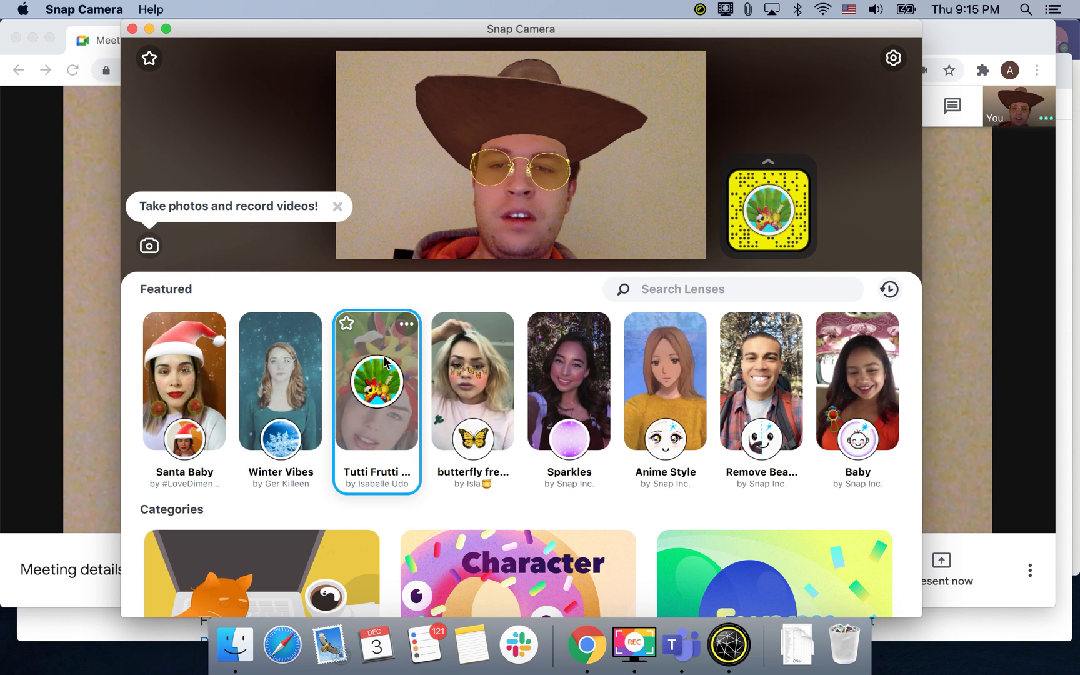
pyautogui.click(769, 167)
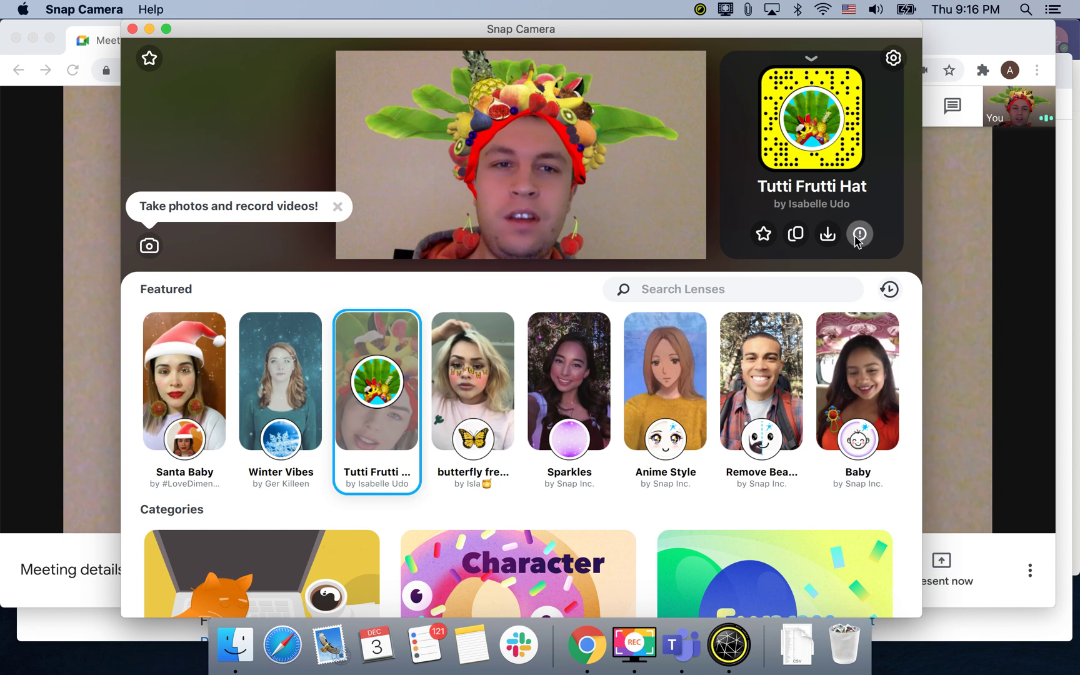
pyautogui.click(811, 63)
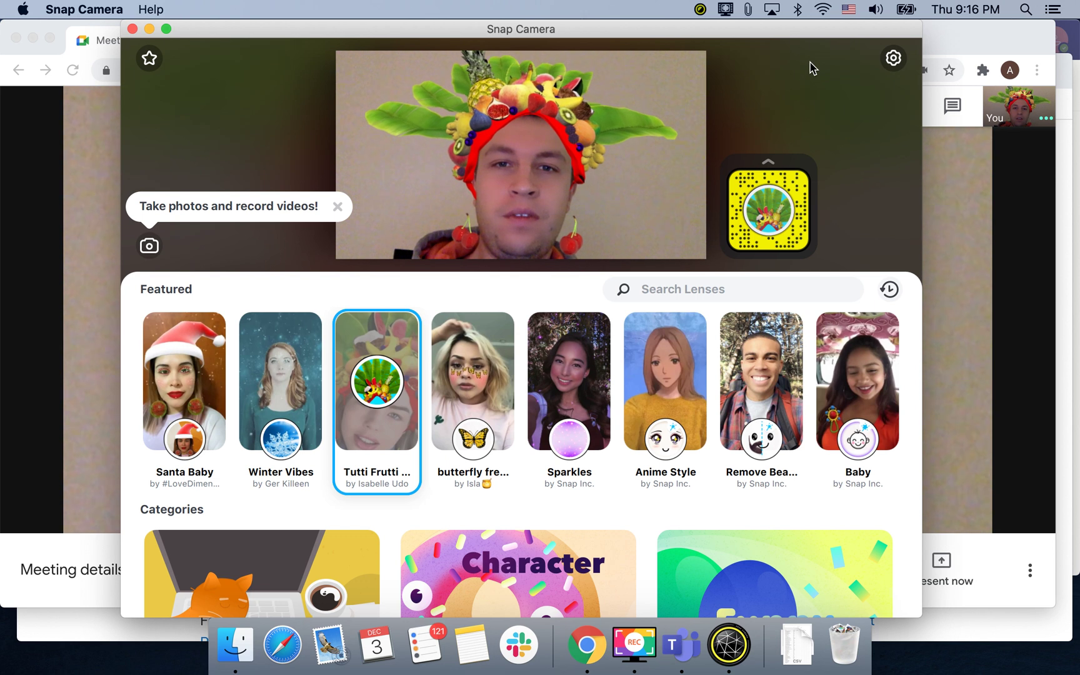